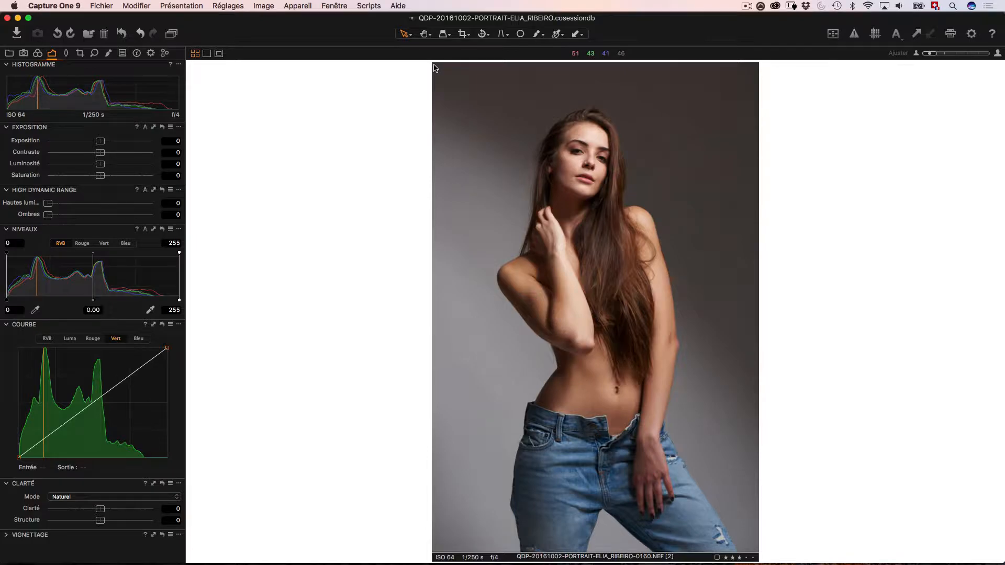
Step: Crop the portrait in from its upper-left corner to about 18.6 × 27.9 in, keeping the proportions
key(c)
drag(432, 63, 429, 59)
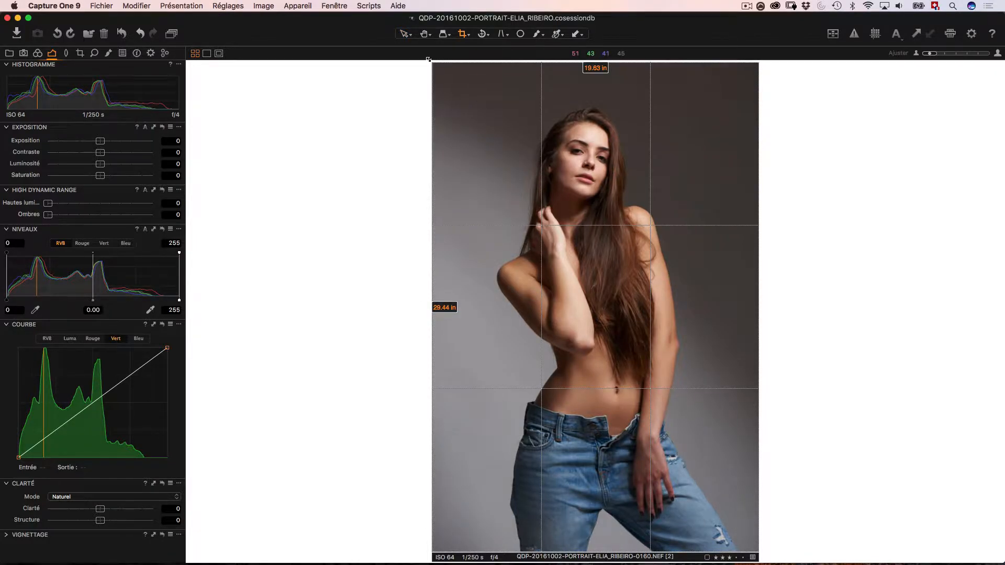
drag(429, 60, 448, 91)
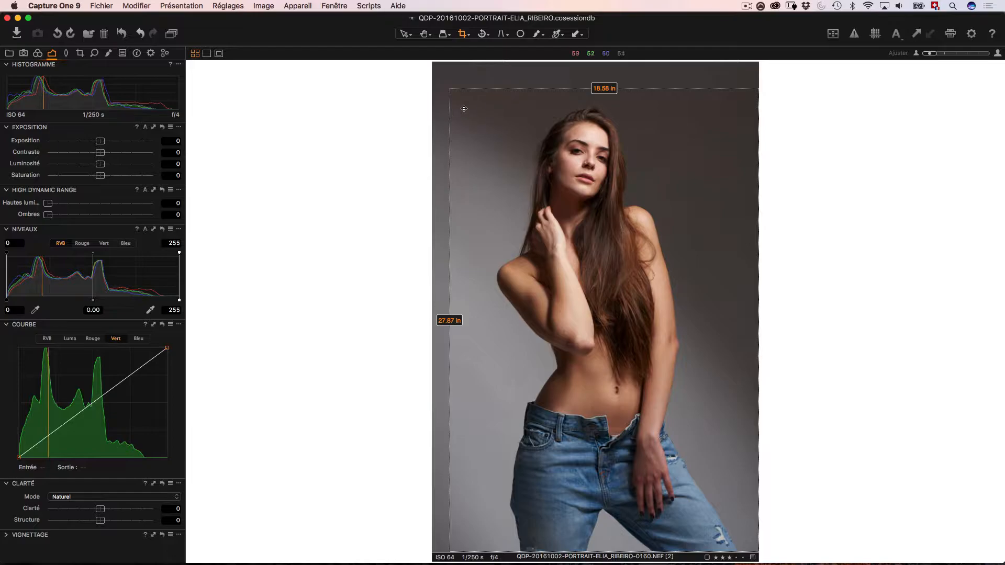
key(v)
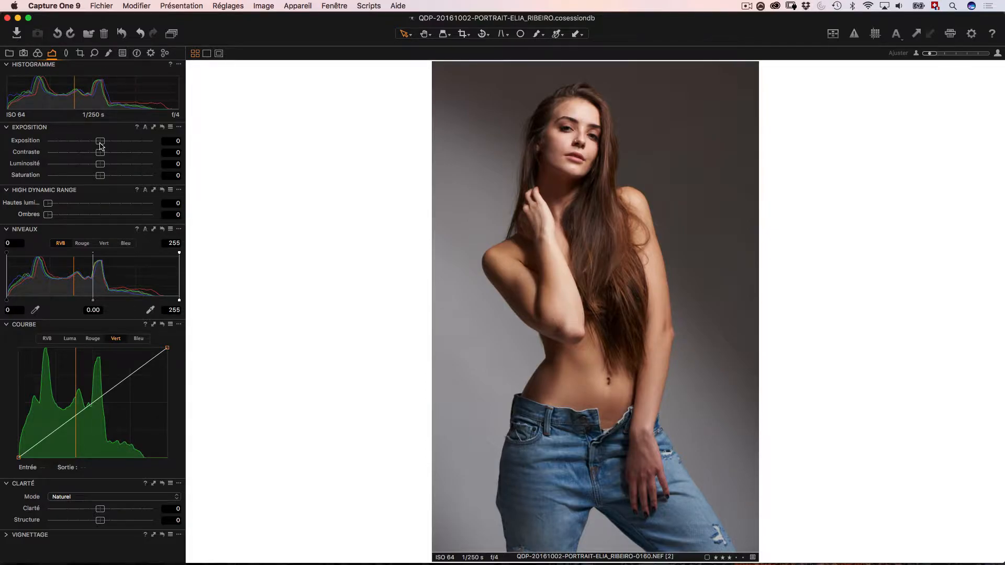
Step: Set the portrait's exposure to 0.08, contrast to 1 and brightness (Luminosité) to 4
drag(101, 146, 101, 145)
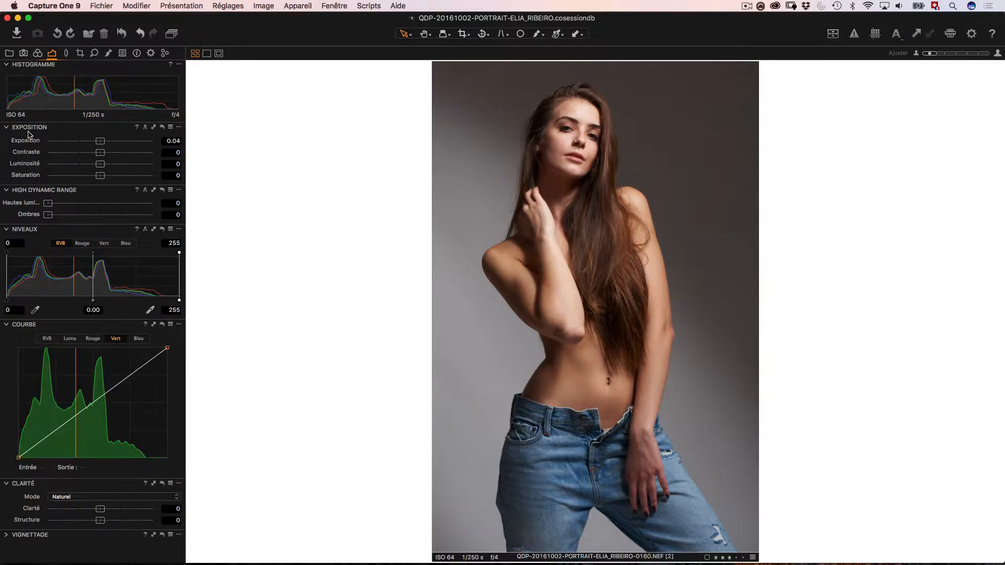
drag(99, 142, 101, 141)
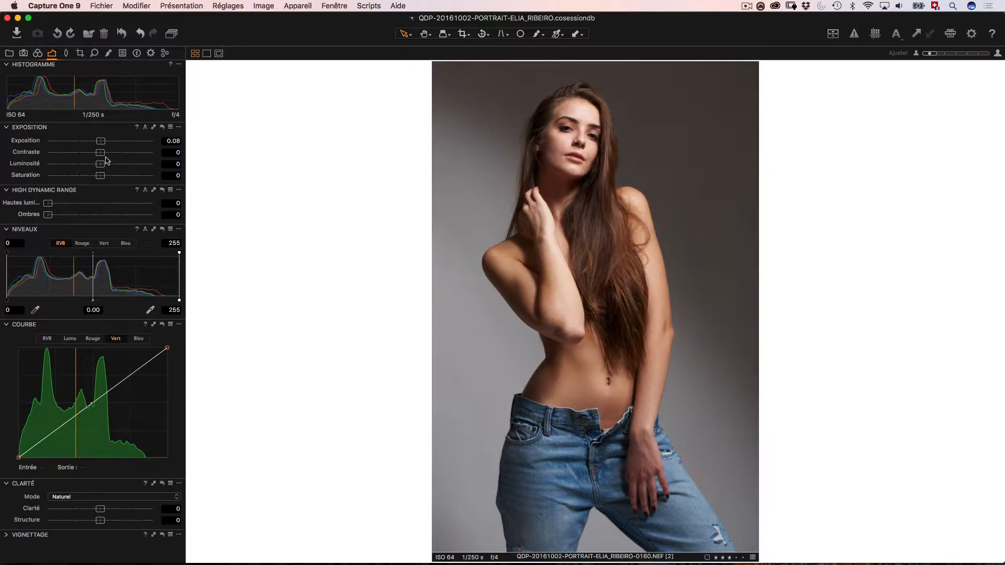
drag(101, 155, 102, 156)
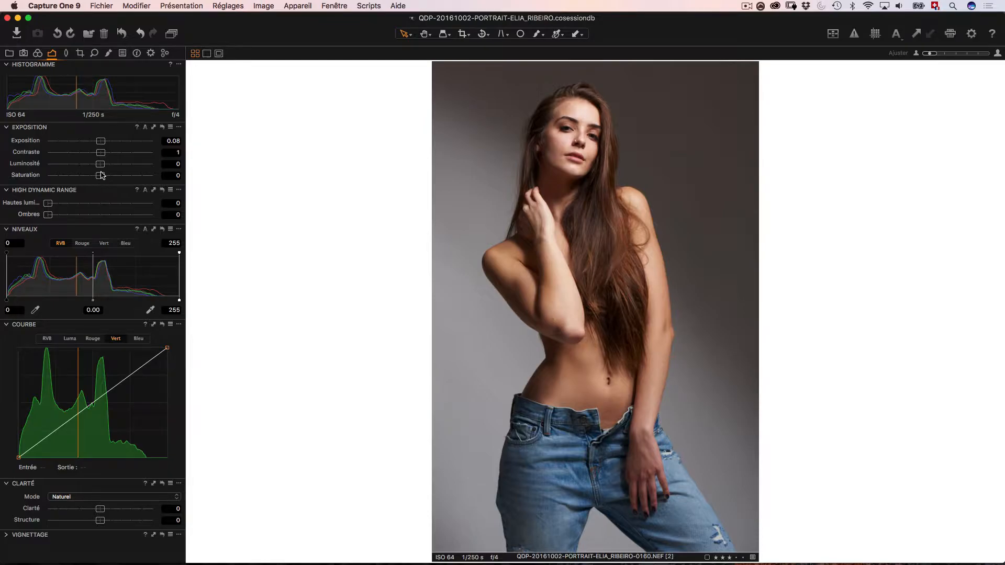
drag(100, 164, 104, 165)
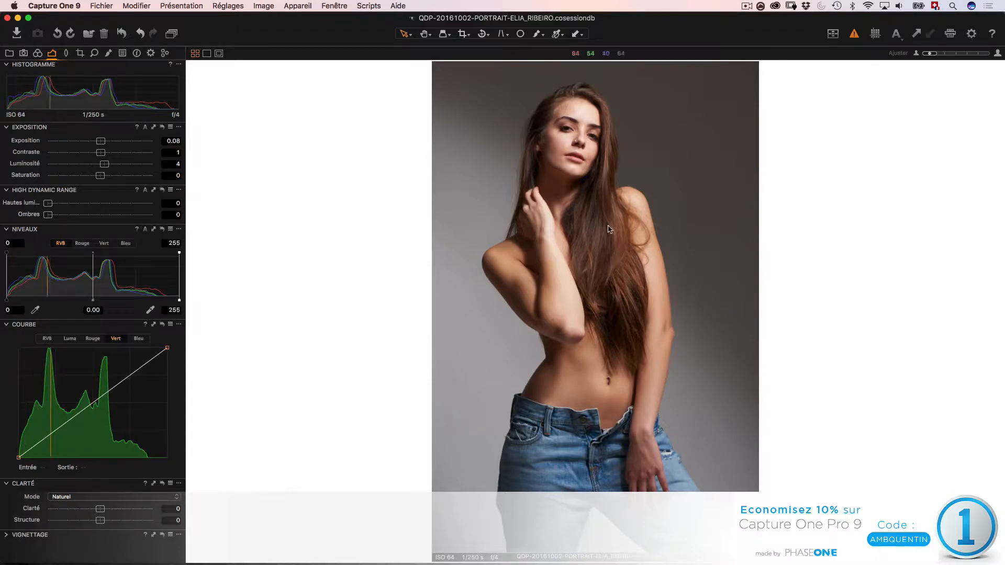
Step: Check the dark hair below the chin for clipped shadows and set the High Dynamic Range shadows (Ombres) to 5
scroll(593, 188, up, 6)
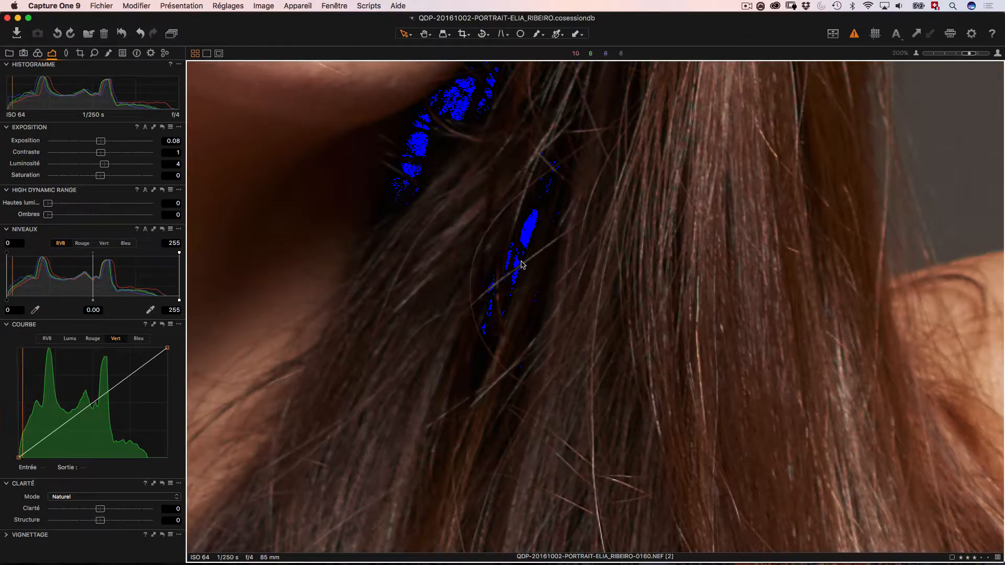
scroll(504, 217, down, 4)
scroll(497, 216, down, 2)
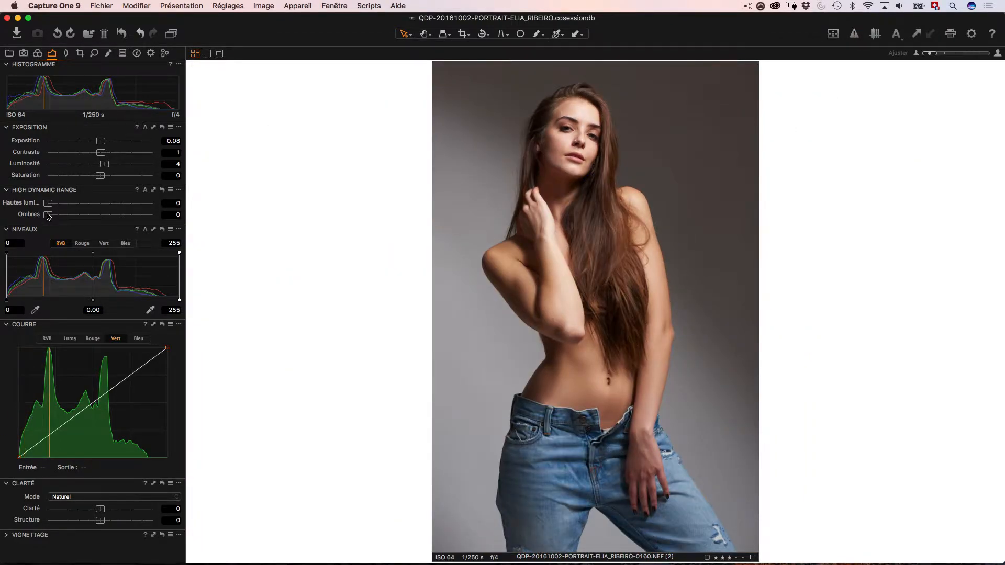
drag(48, 216, 53, 215)
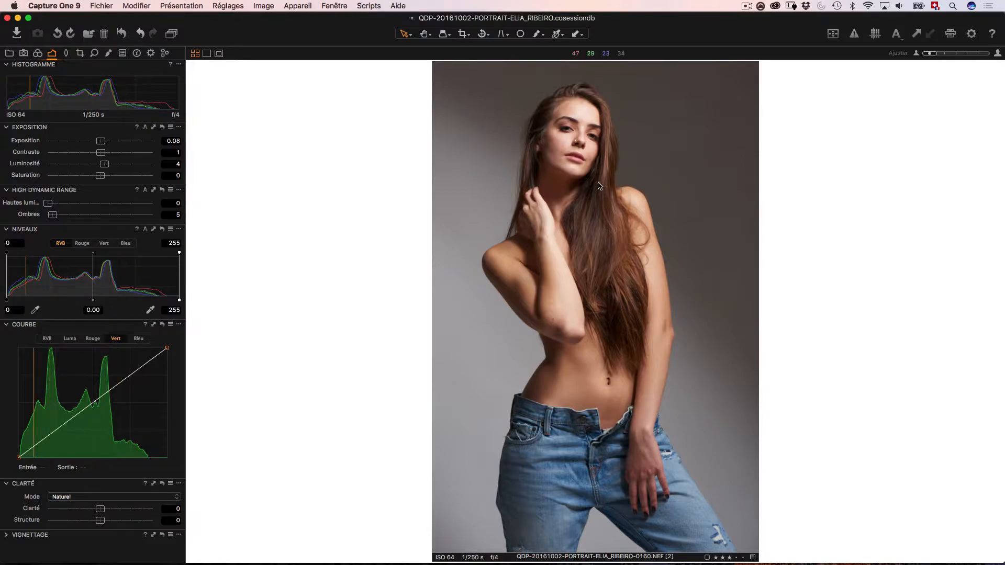
double_click(574, 183)
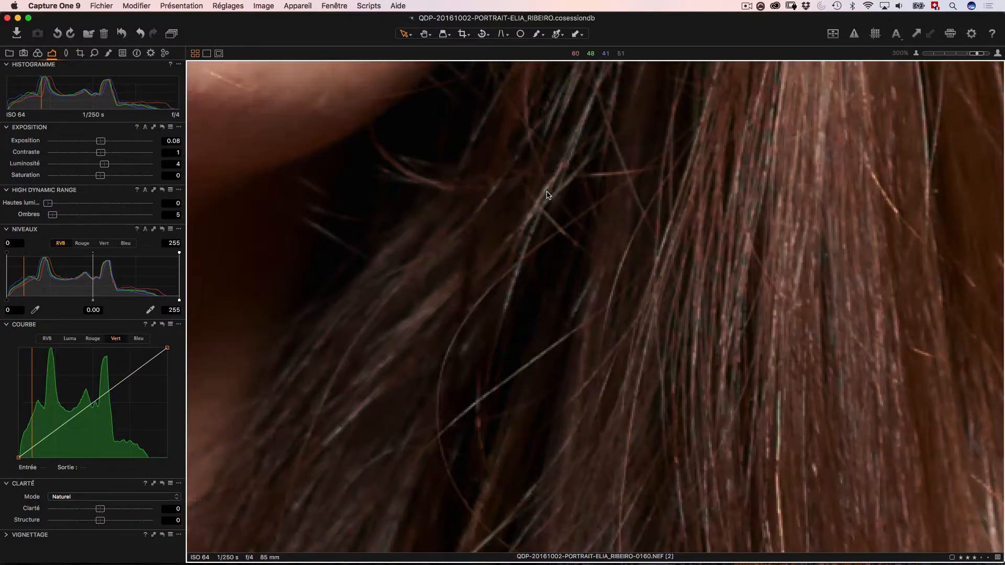
double_click(547, 195)
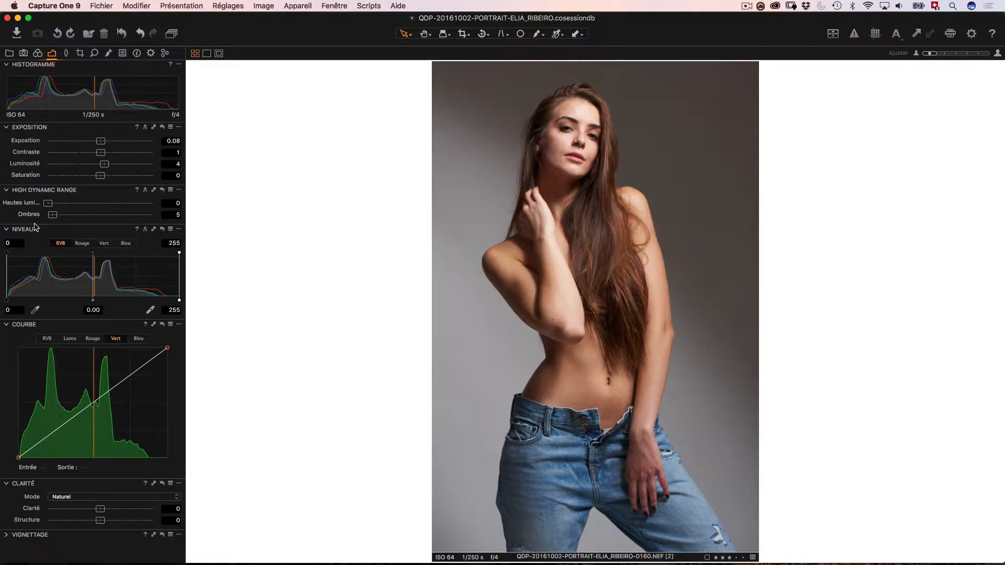
Step: Auto-adjust the levels, show the exposure warnings and set the white input level to 249
click(147, 230)
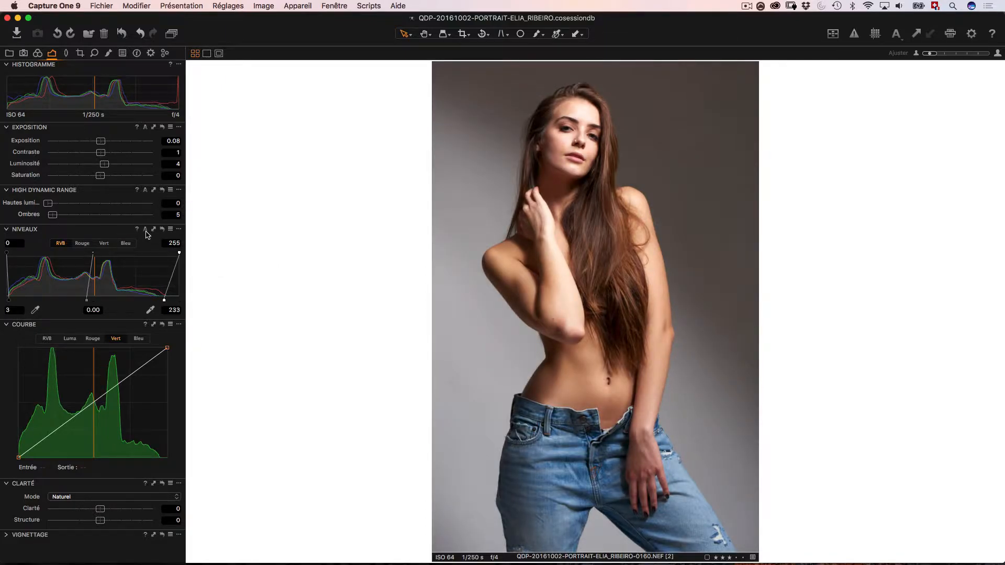
click(850, 35)
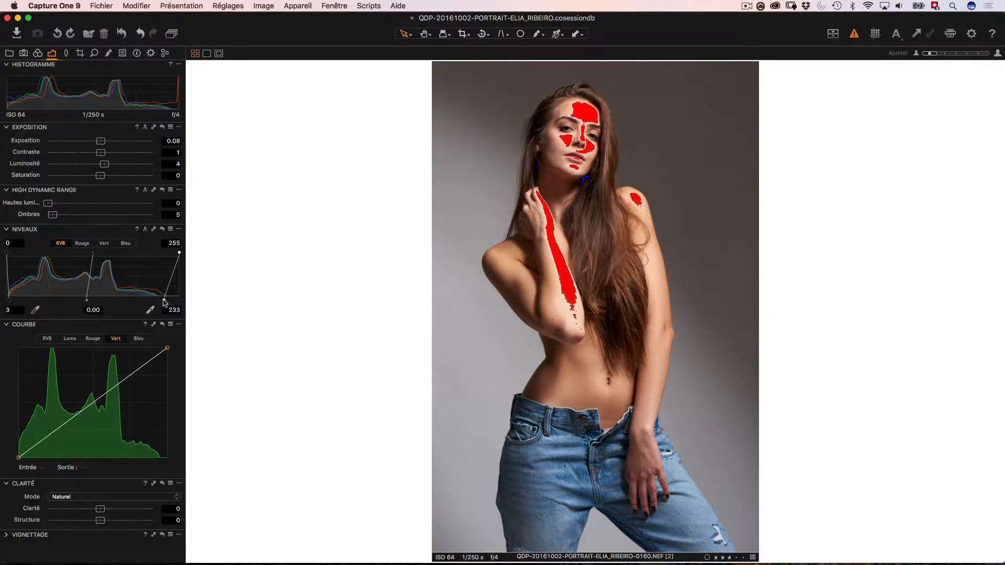
drag(165, 301, 176, 303)
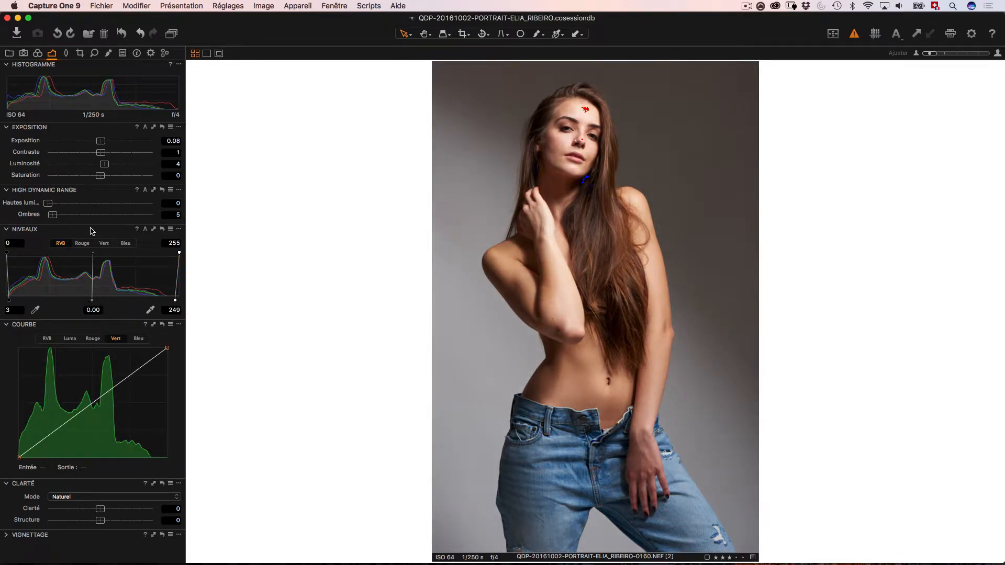
Step: Set the High Dynamic Range highlights to 4 and the black input level to 2, and turn off the exposure warnings
drag(48, 203, 52, 207)
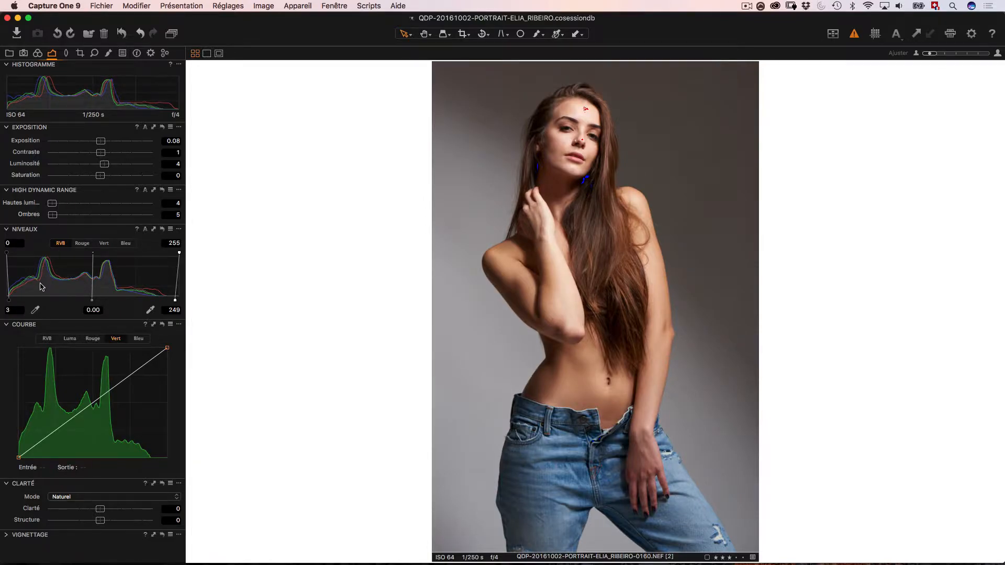
click(15, 308)
key(Down)
key(Return)
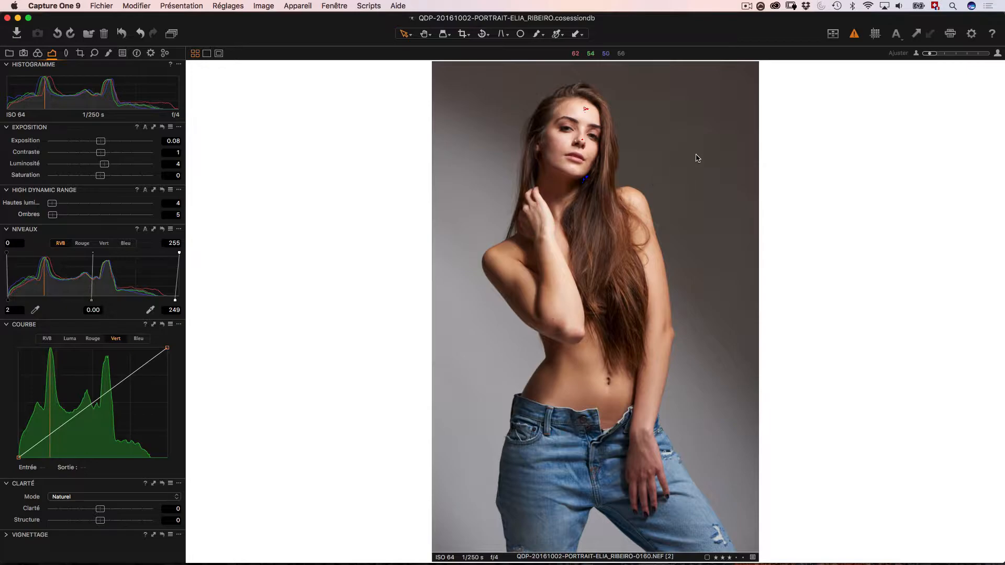
click(853, 34)
click(854, 35)
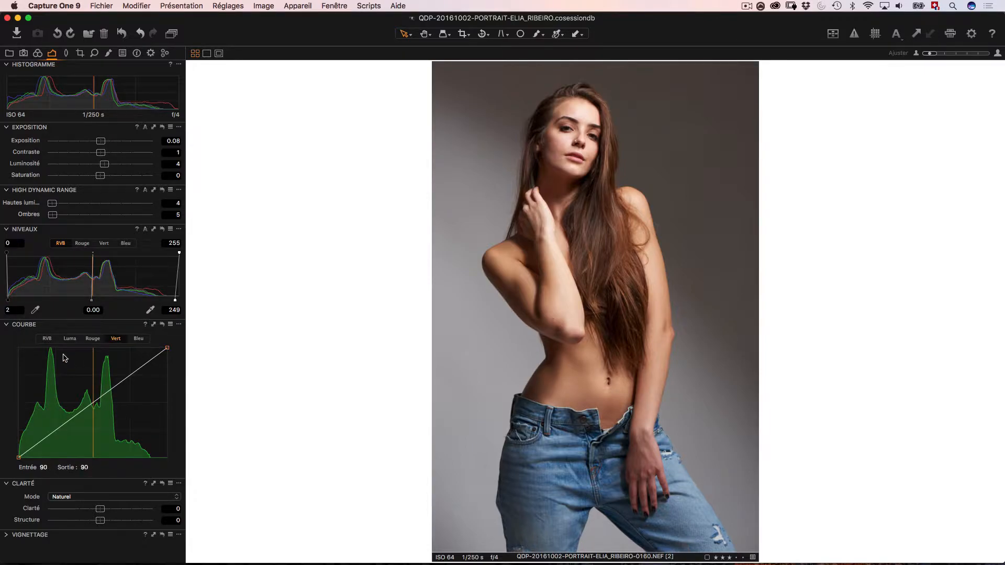
Step: Return the curve to its RGB channel and enable the black-and-white conversion in the colour tools
click(50, 340)
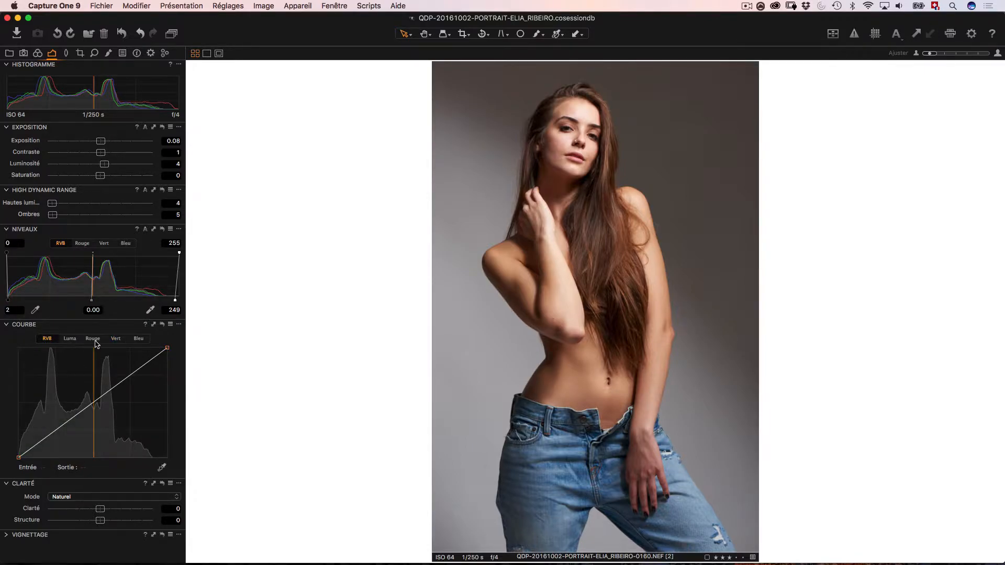
click(38, 54)
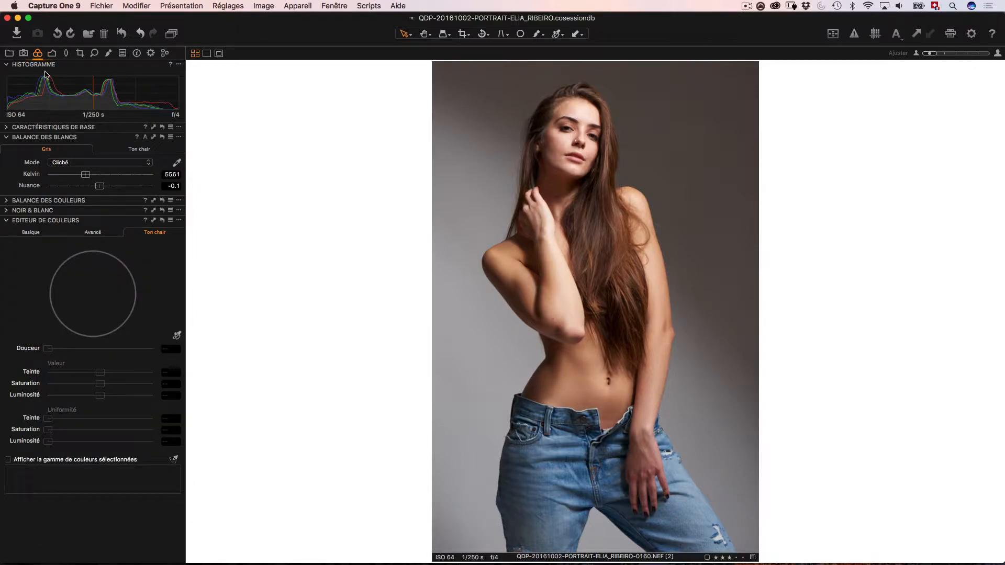
click(8, 211)
click(7, 220)
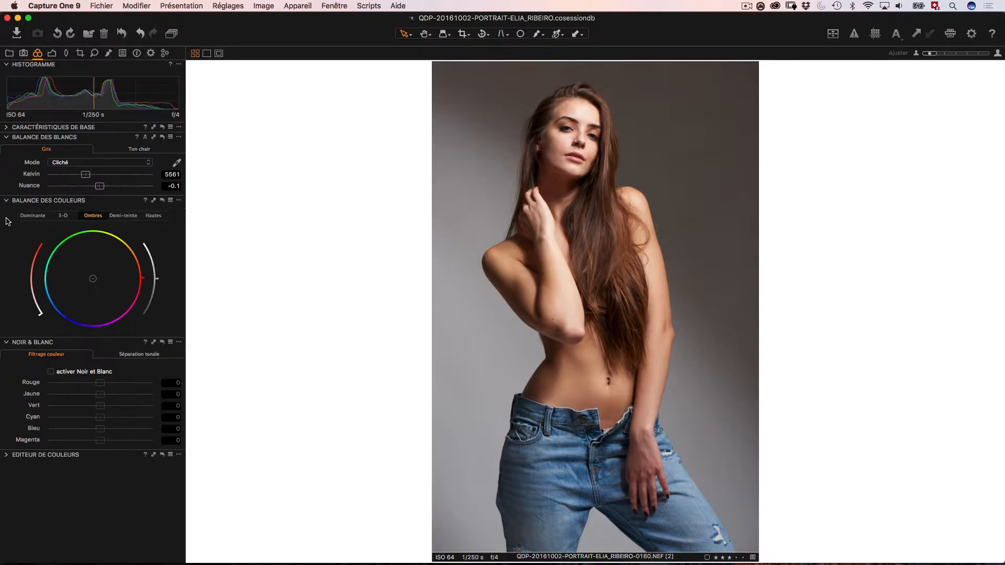
click(7, 138)
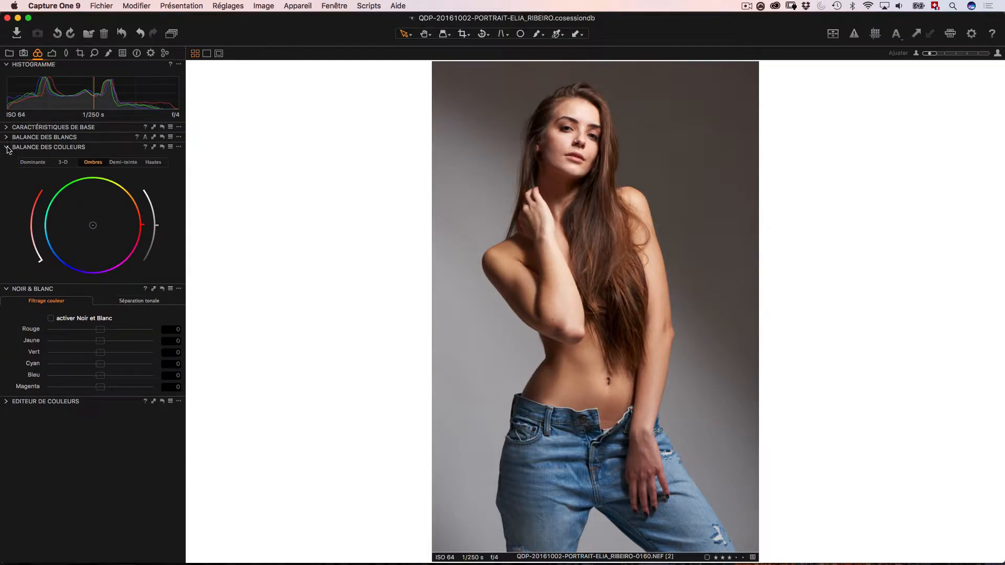
click(7, 148)
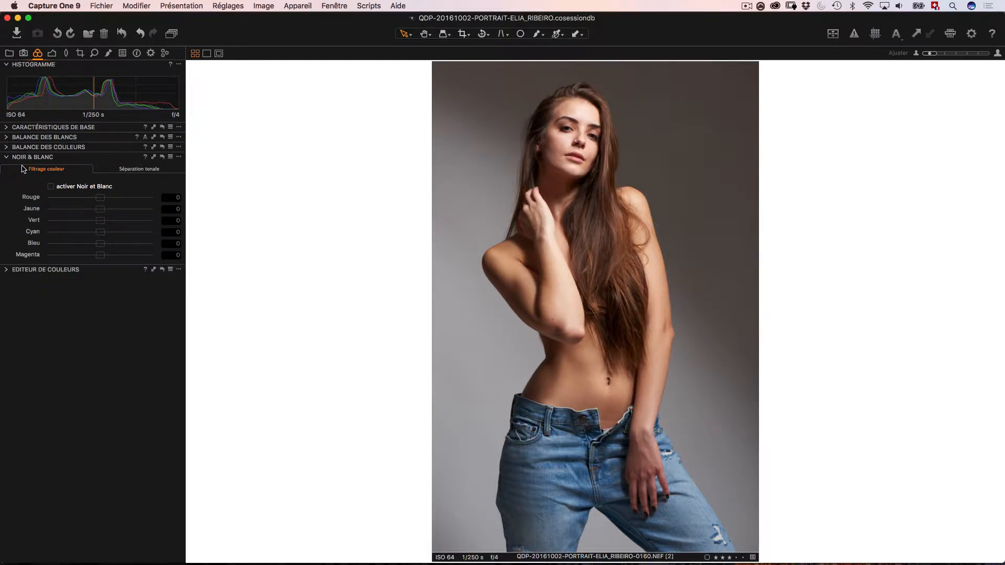
click(51, 187)
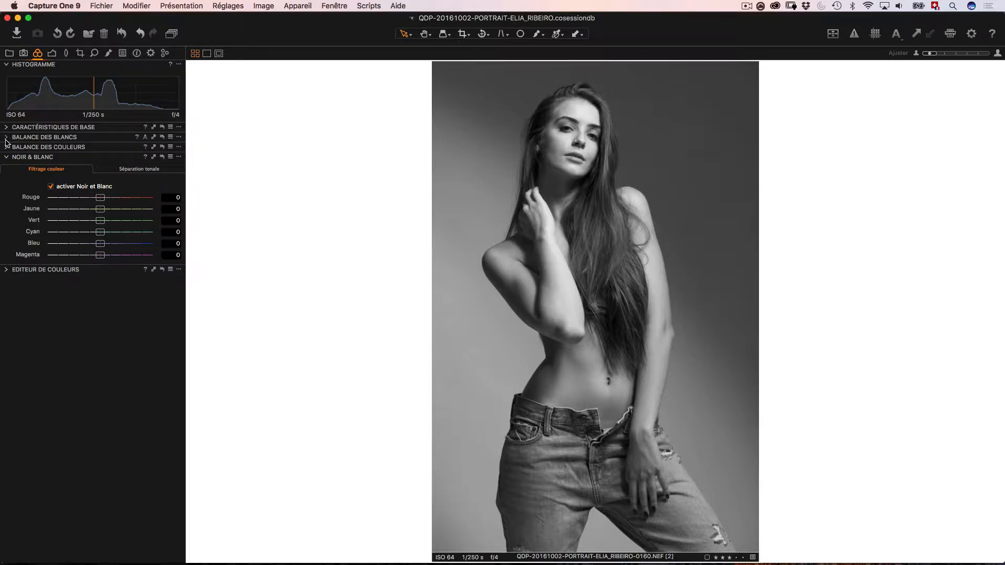
Step: Set the white balance mode to Incandescent
click(6, 138)
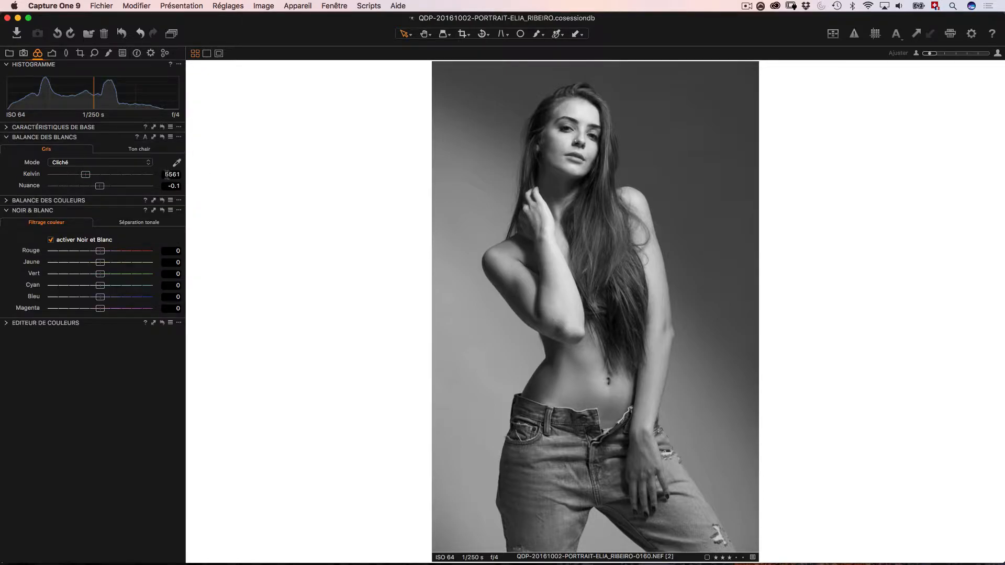
click(108, 163)
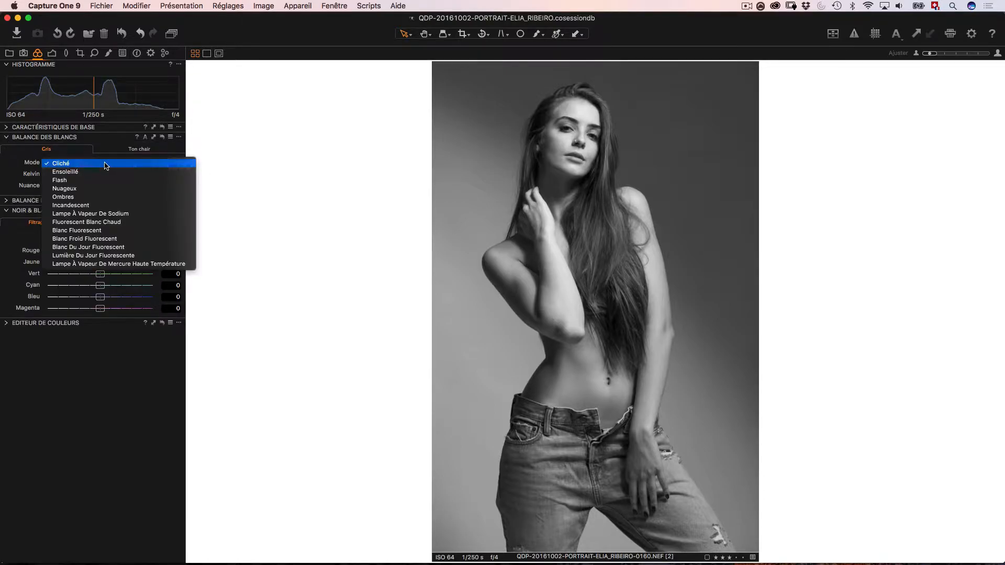
click(116, 205)
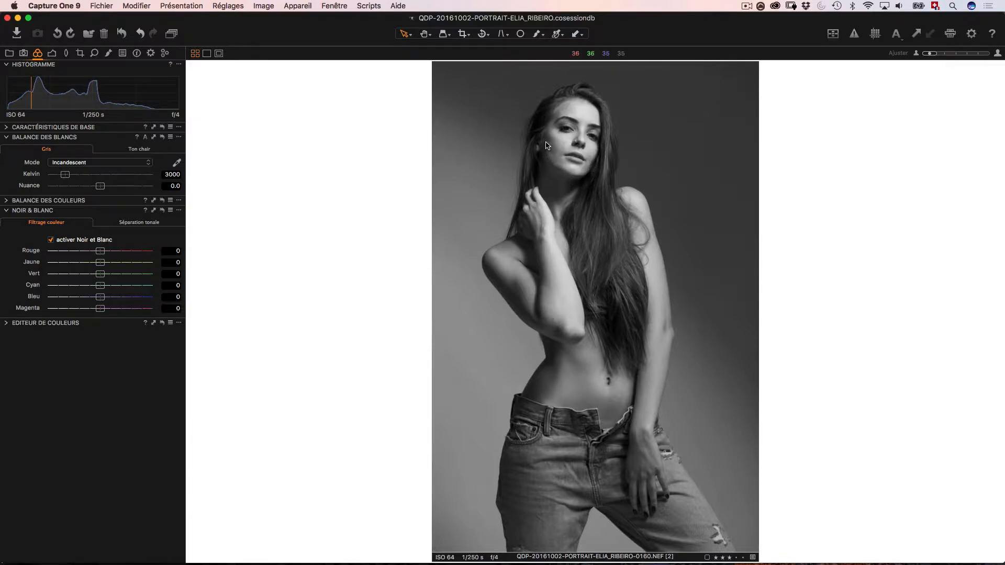
Step: Try the red black-and-white filter at its minimum, reset it and compare the conversion with the colour image
drag(101, 252, 49, 248)
double_click(50, 251)
click(61, 241)
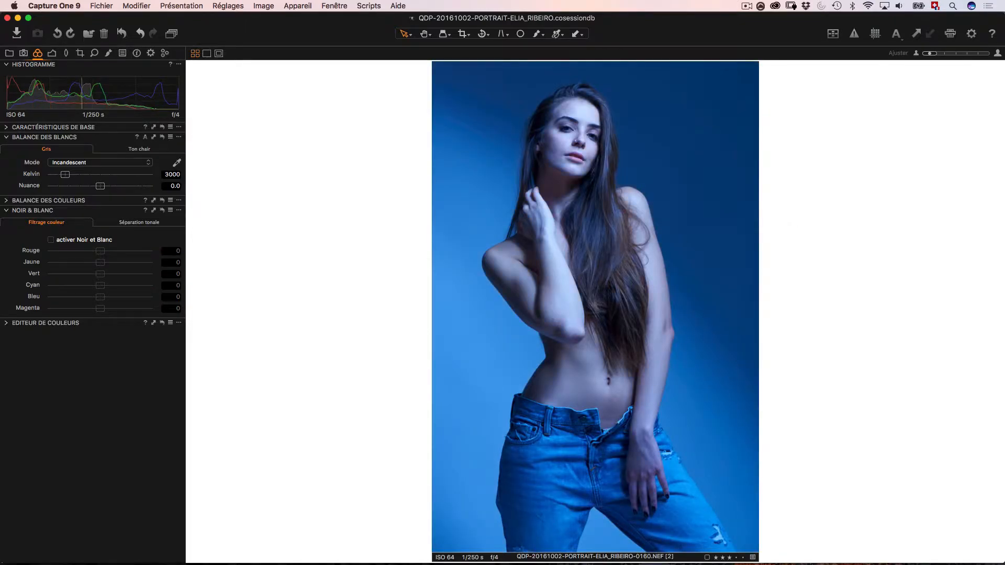
click(79, 239)
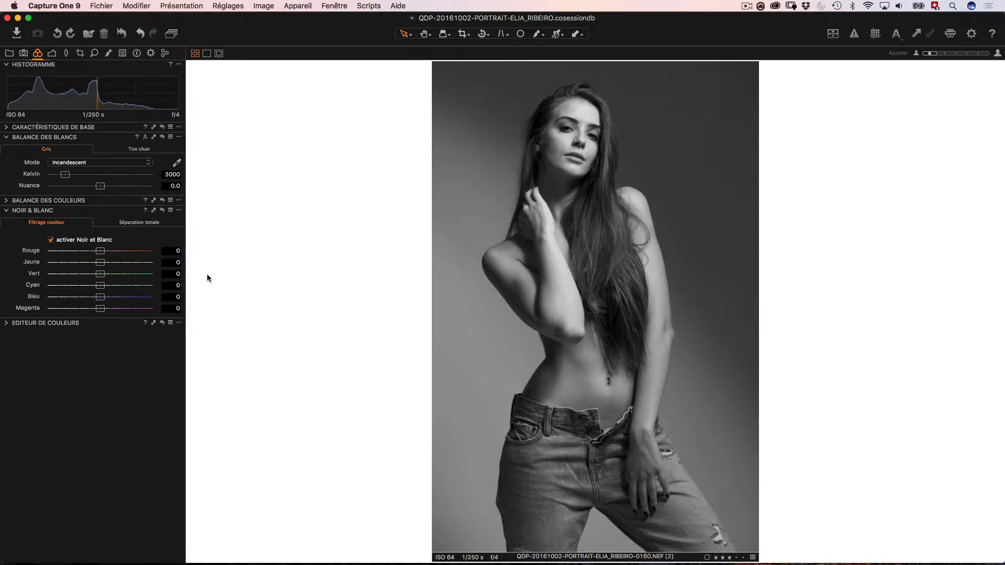
Step: Set the black-and-white colour filters to Rouge 33, Cyan -7, Bleu -15 and Magenta -18
drag(103, 253, 132, 248)
click(66, 240)
click(65, 241)
drag(127, 251, 118, 256)
drag(103, 300, 227, 277)
double_click(152, 275)
mouse_move(100, 307)
mouse_down()
mouse_move(176, 307)
mouse_move(80, 305)
mouse_move(147, 308)
mouse_move(91, 309)
mouse_move(93, 299)
mouse_up()
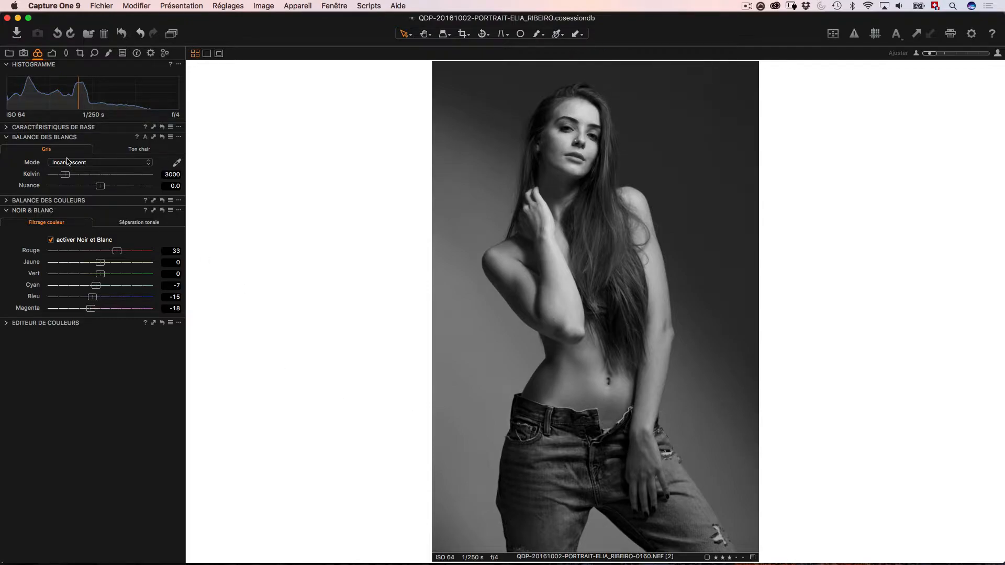
Step: Set the white balance to 2850 Kelvin and soften the black-and-white filters to Bleu -12 and Magenta -8
click(171, 175)
text(2850)
key(Return)
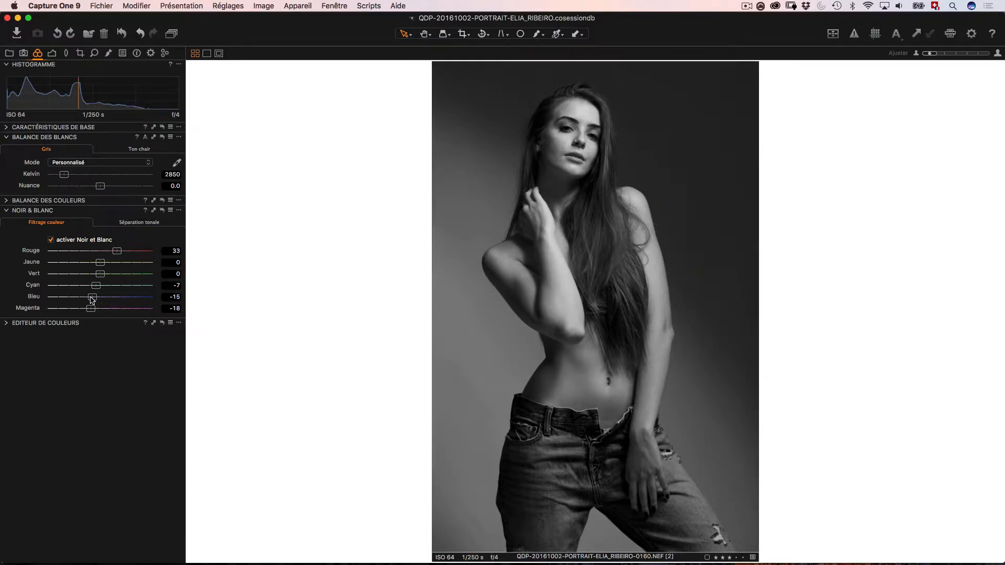
drag(90, 308, 93, 296)
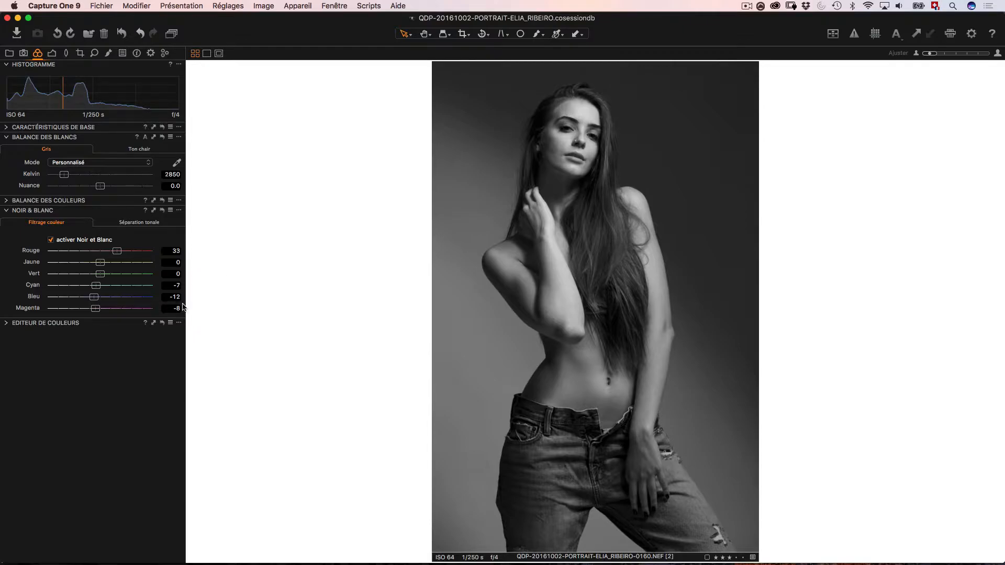
Step: In the basic colour editor, set the cyan range to saturation 12.6 and luminosity -1.1, then adjust the blue range's saturation and luminosity
click(22, 323)
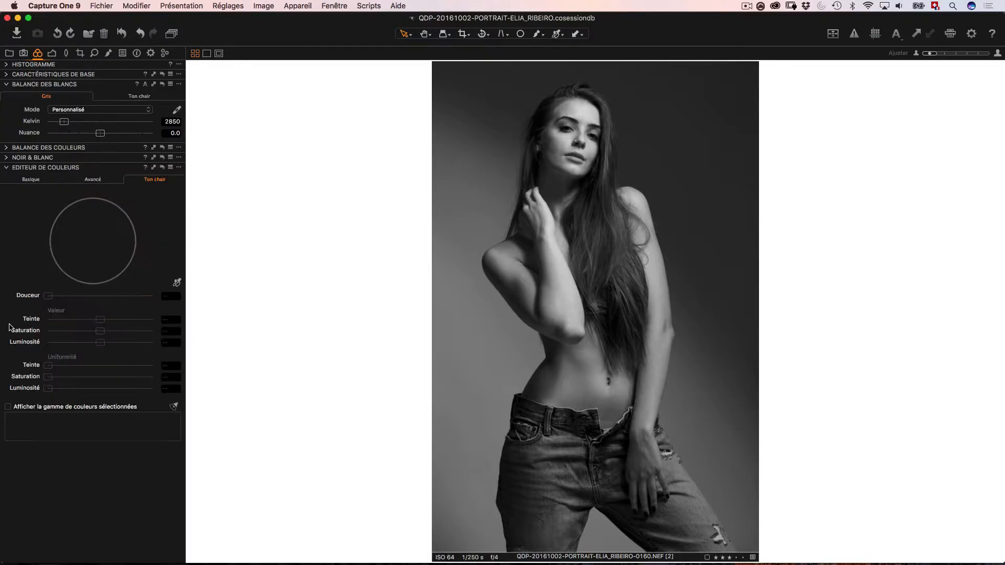
click(31, 179)
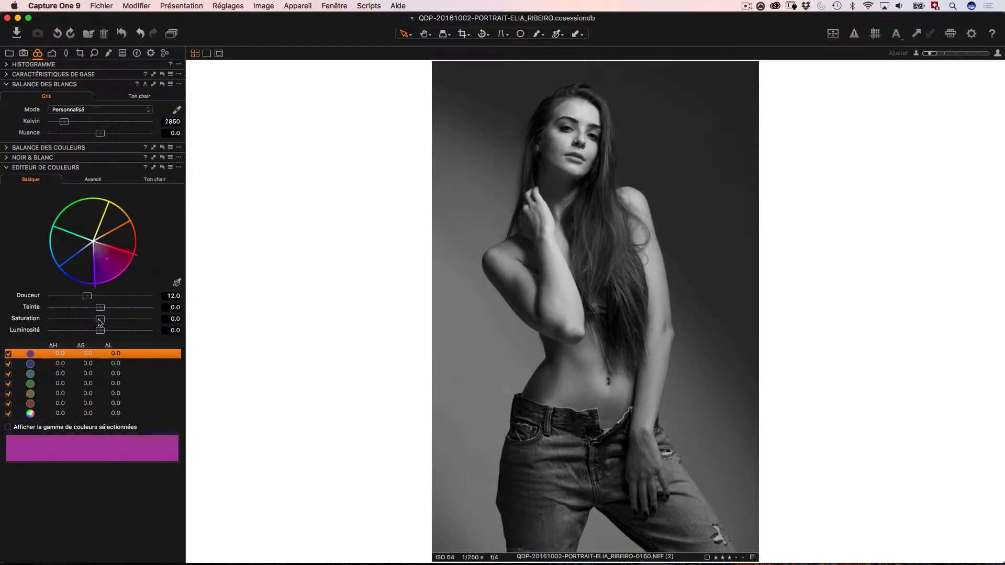
click(66, 375)
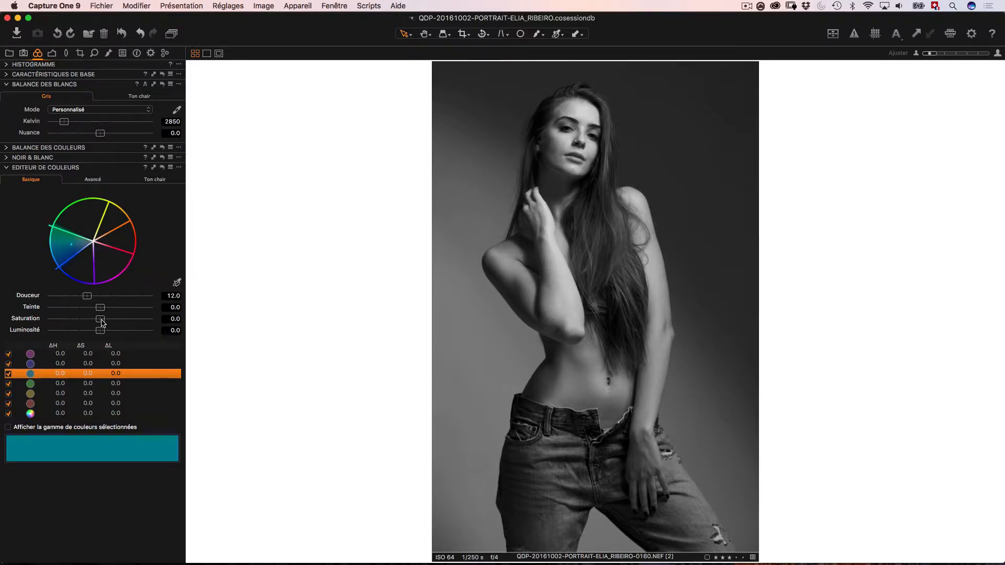
mouse_move(101, 319)
mouse_down()
mouse_move(25, 308)
mouse_move(219, 312)
mouse_move(102, 320)
mouse_move(112, 320)
mouse_move(94, 330)
mouse_up()
click(61, 364)
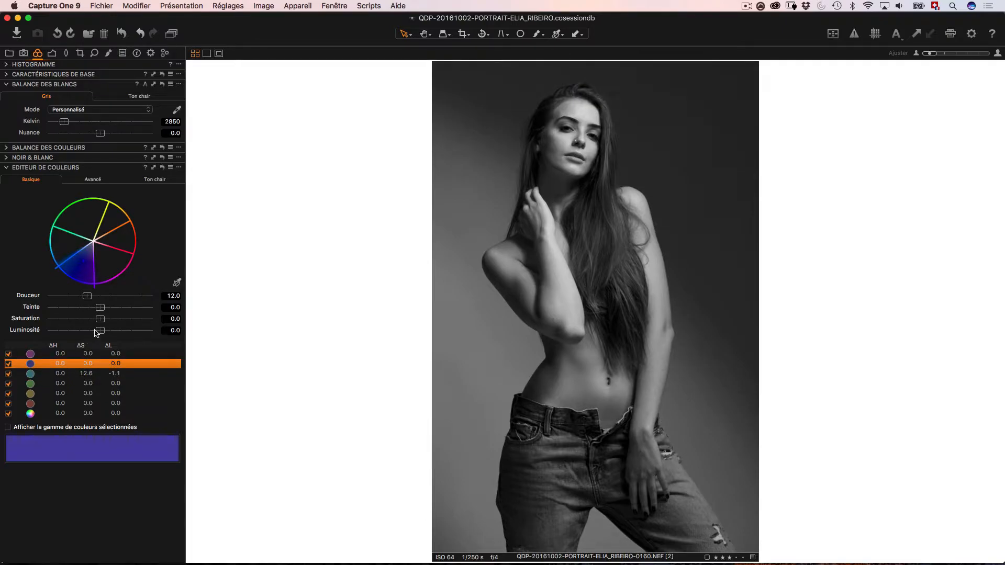
drag(100, 320, 96, 329)
Step: Sample the model's forehead as the reference colour for the skin tone correction and return to the selection cursor
click(166, 179)
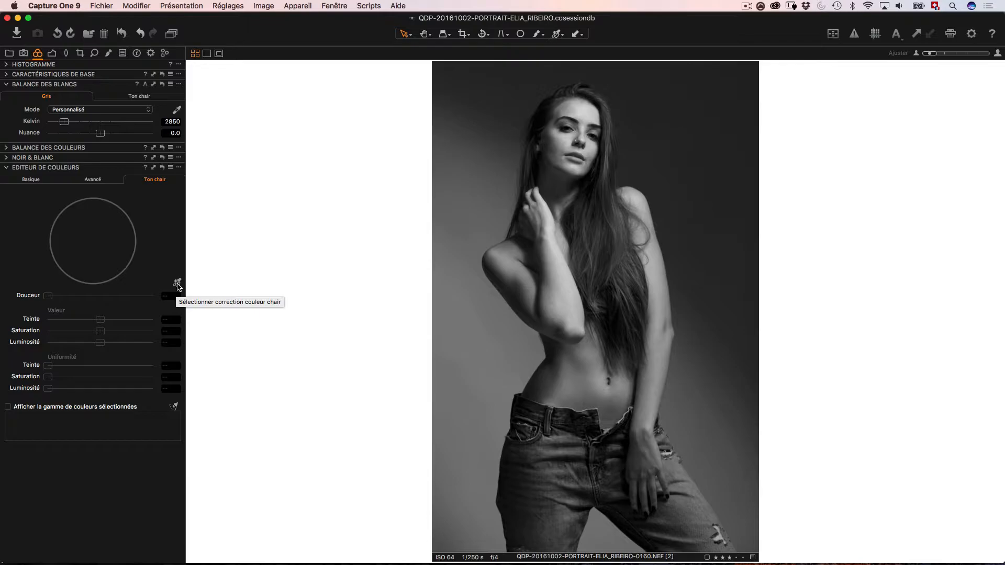
click(178, 283)
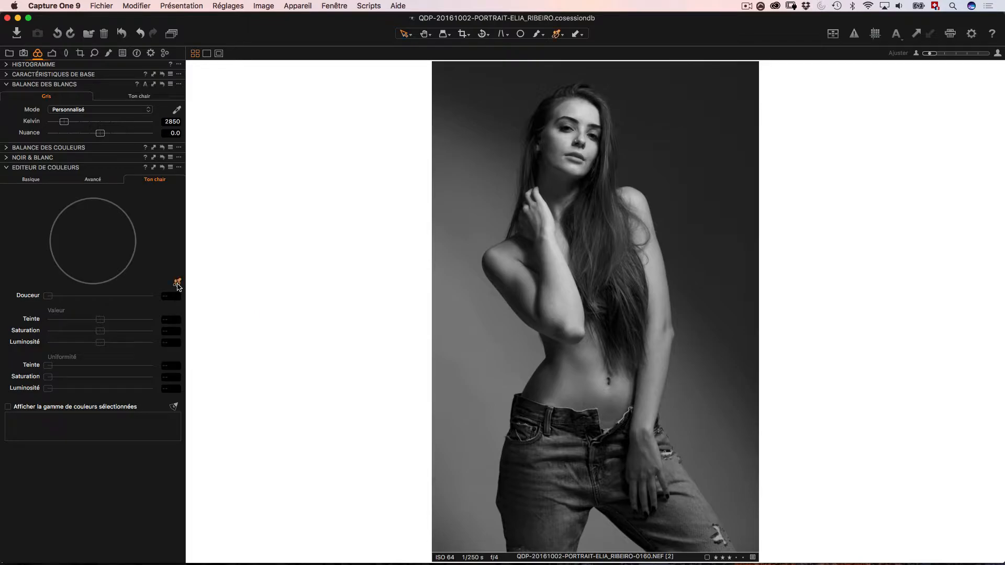
click(590, 110)
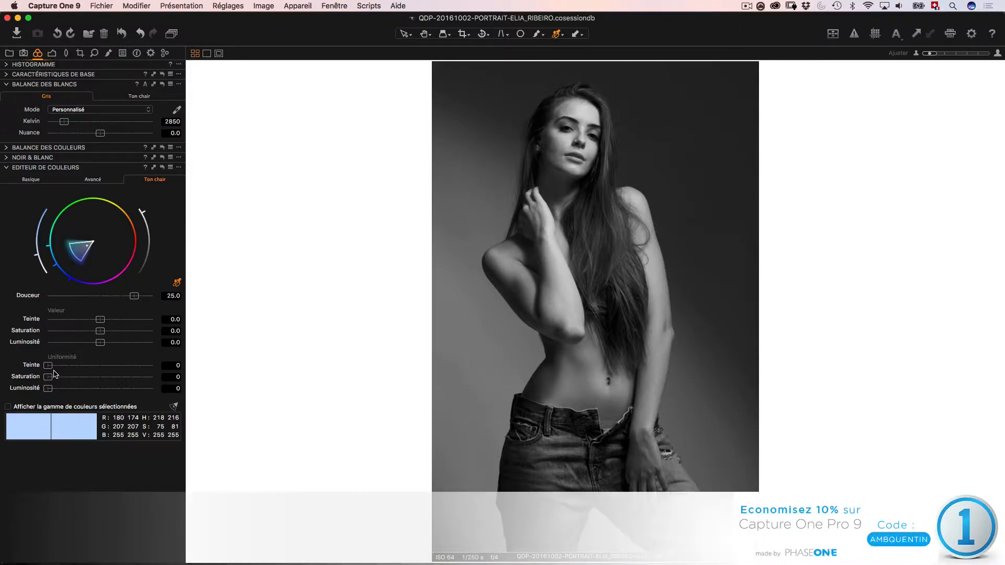
key(v)
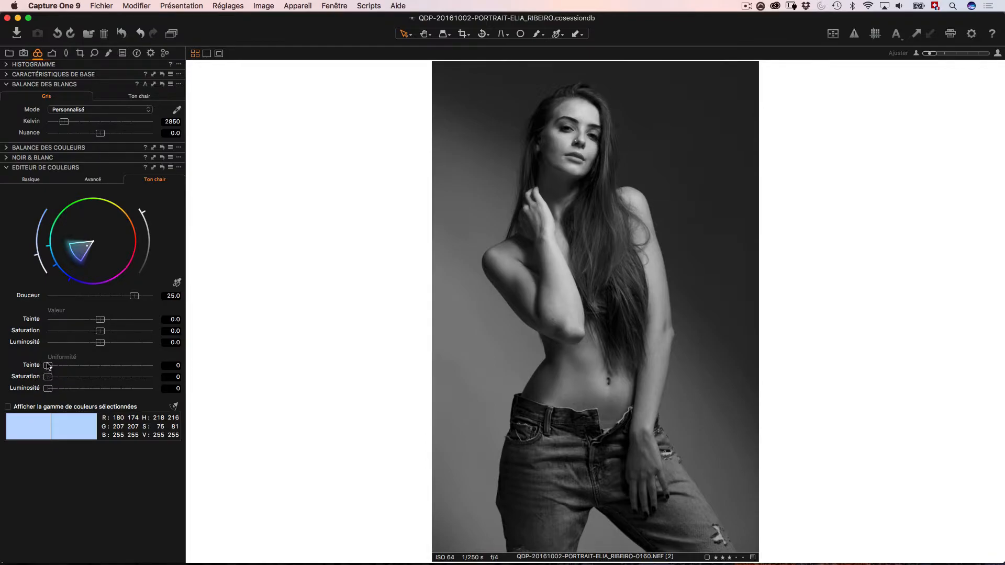
Step: Set the skin tone uniformity to Teinte 10, Saturation 4 and Luminosité 3
drag(49, 366, 25, 354)
drag(48, 368, 142, 374)
drag(141, 365, 59, 370)
drag(47, 389, 53, 378)
Step: Try small adjustments on the green and blue curves and review the black-and-white colour filters
click(55, 55)
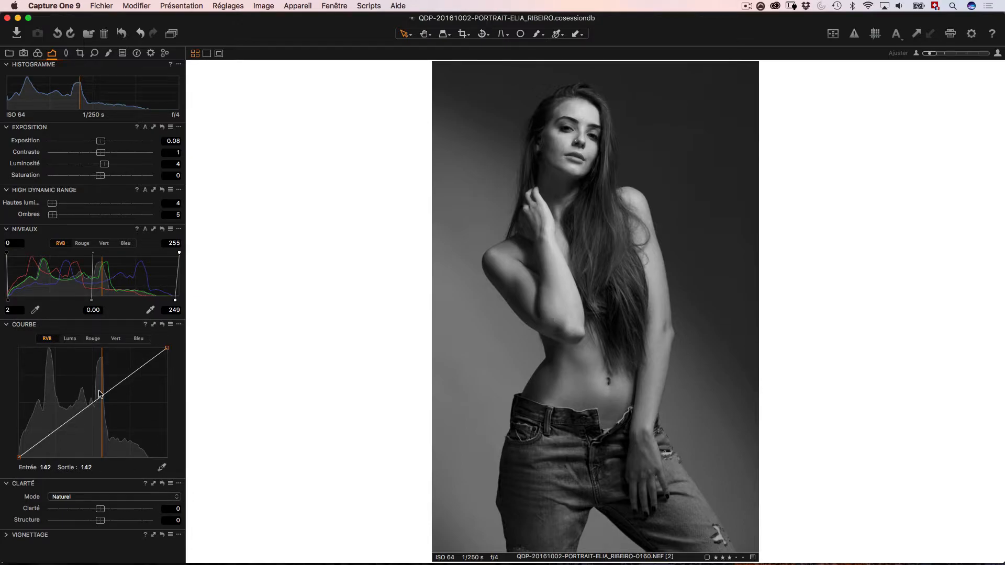
click(118, 339)
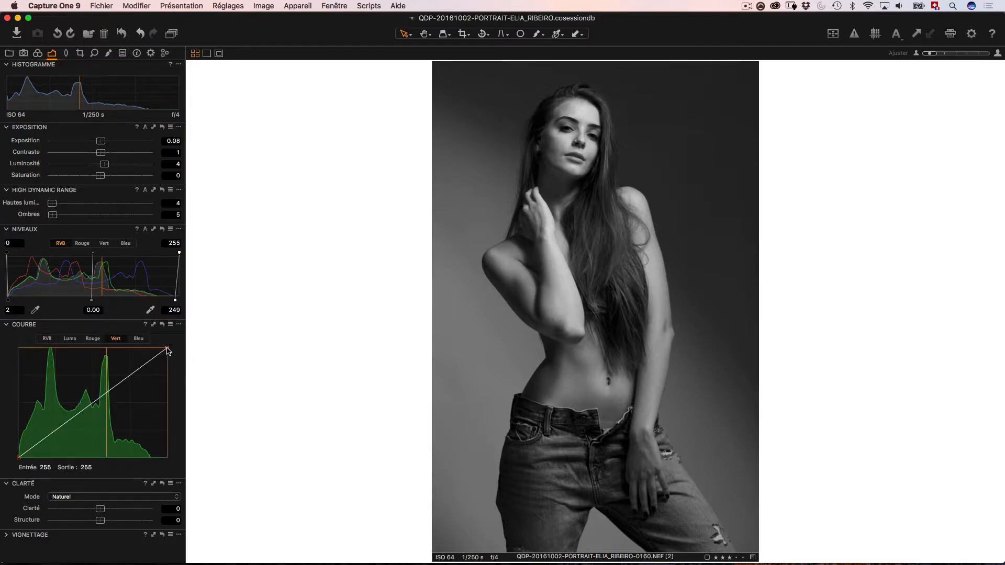
mouse_move(167, 349)
mouse_down()
mouse_move(149, 346)
mouse_move(176, 340)
mouse_move(139, 330)
mouse_move(172, 337)
mouse_move(140, 331)
mouse_move(162, 328)
mouse_move(167, 346)
mouse_move(157, 347)
mouse_move(170, 359)
mouse_move(140, 344)
mouse_move(167, 348)
mouse_up()
click(138, 339)
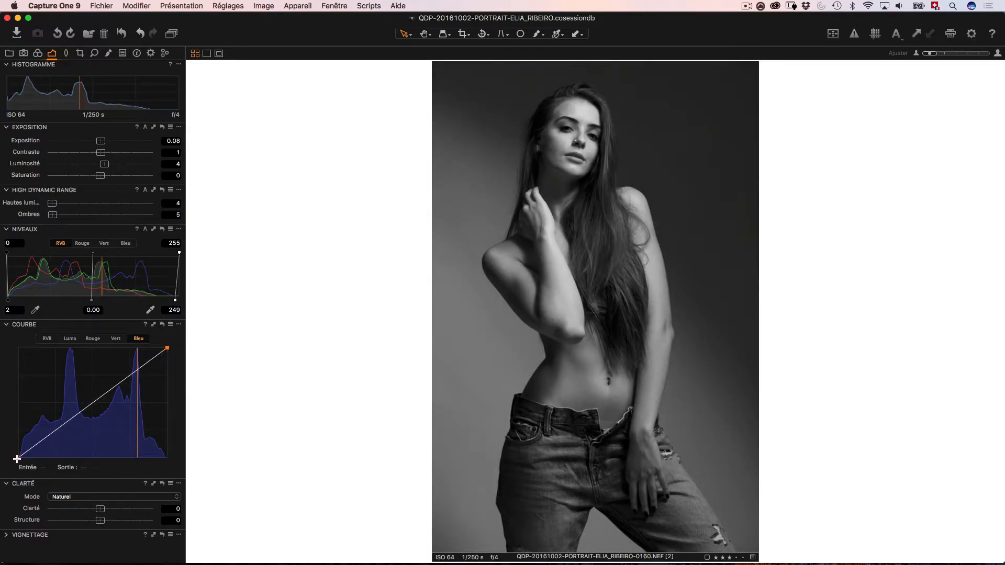
drag(45, 437, 109, 341)
click(39, 52)
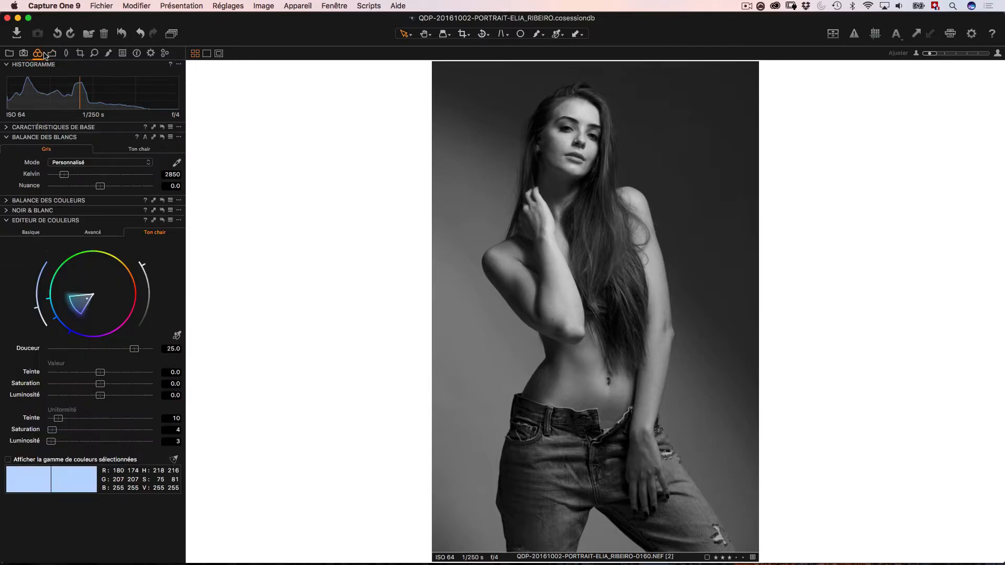
click(12, 210)
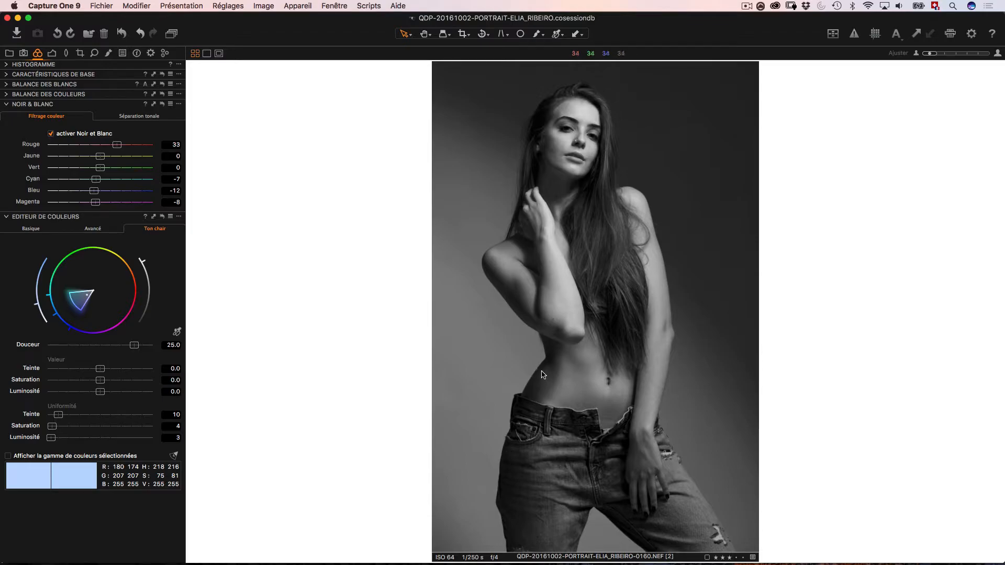
Step: Pull the green curve's white point slightly inward and lift the midtones of the blue curve
click(52, 52)
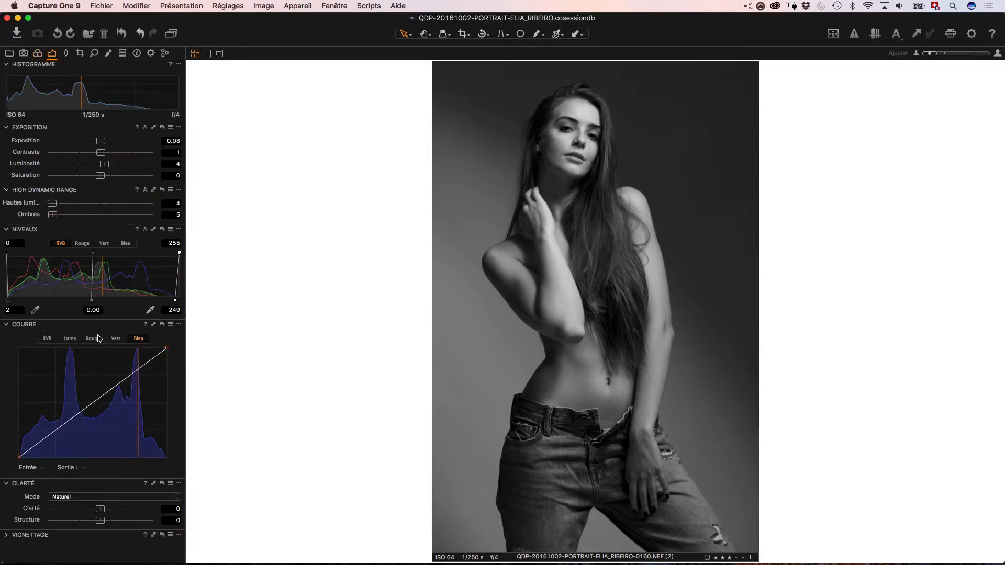
click(116, 338)
drag(167, 347, 161, 347)
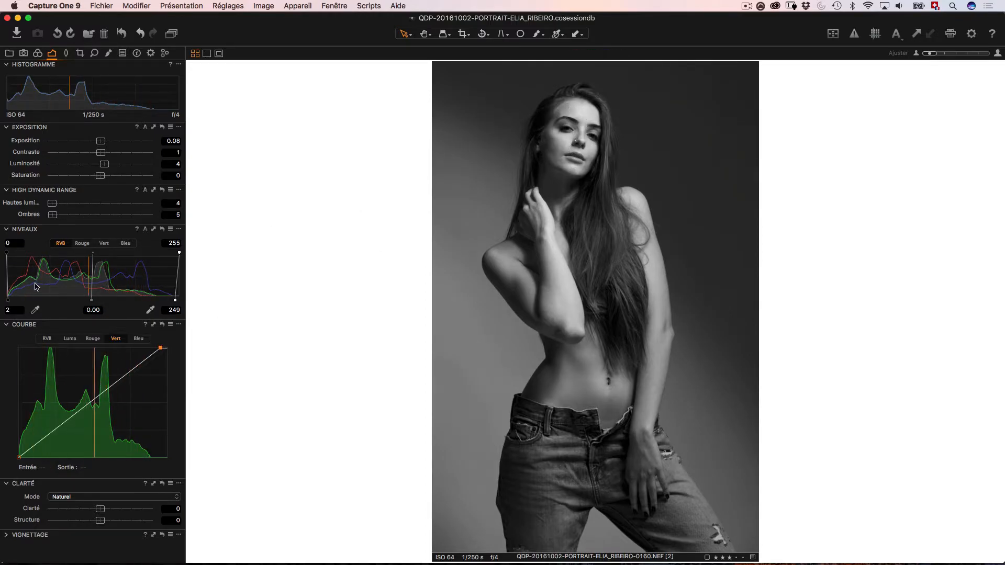
click(138, 338)
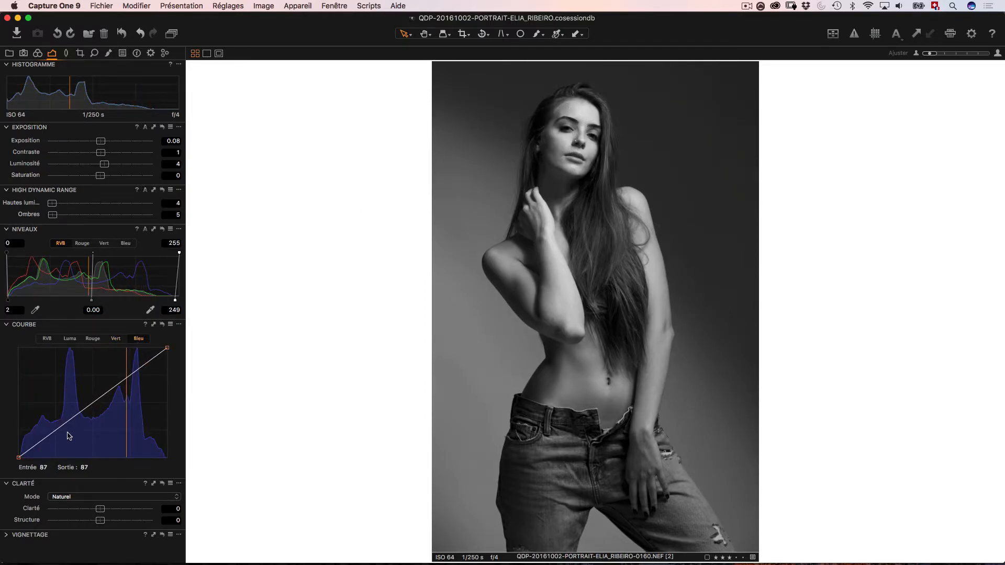
drag(97, 404, 89, 396)
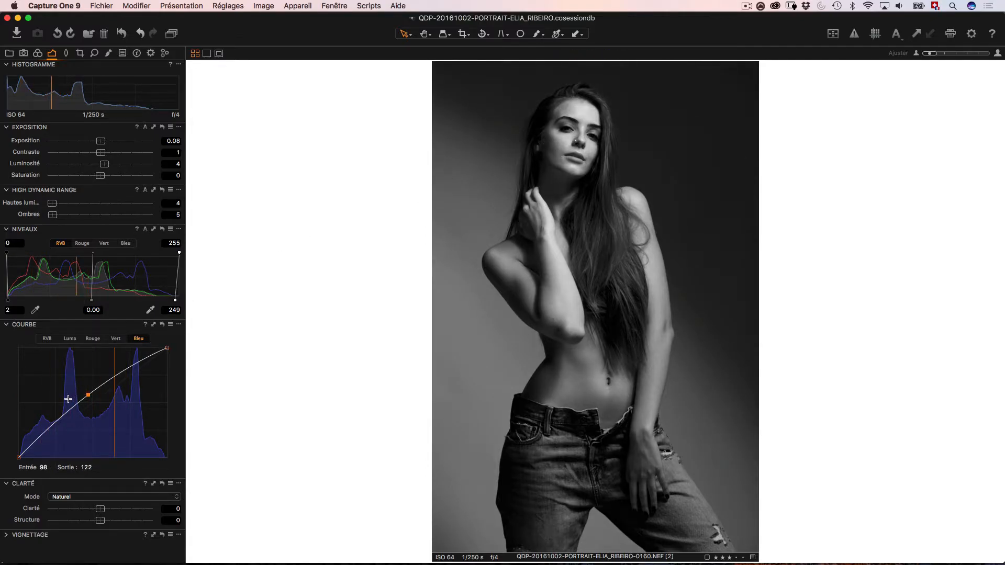
Step: Lower the green curve's midtones and anchor its shadows at input 61, output 60
click(115, 338)
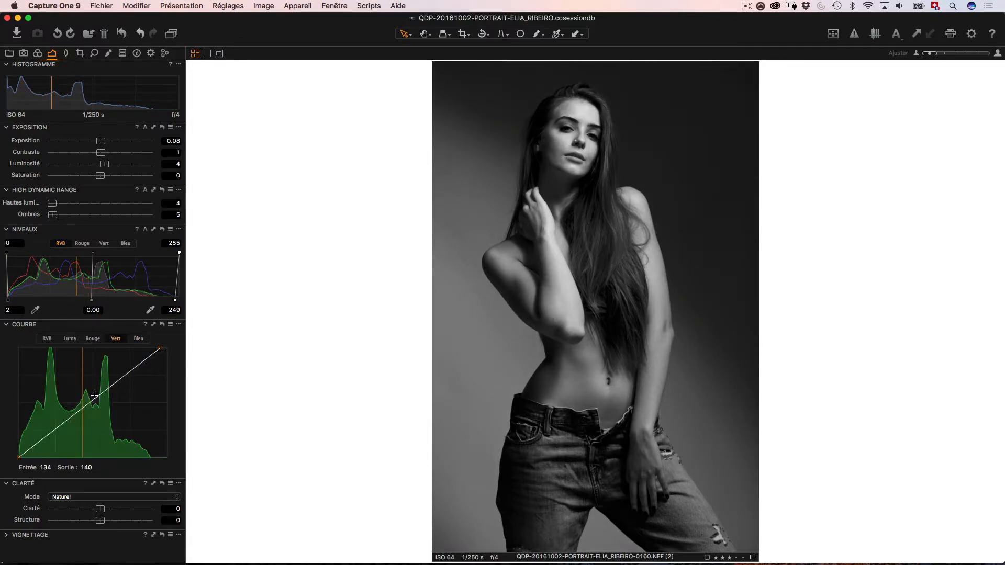
drag(86, 407, 87, 409)
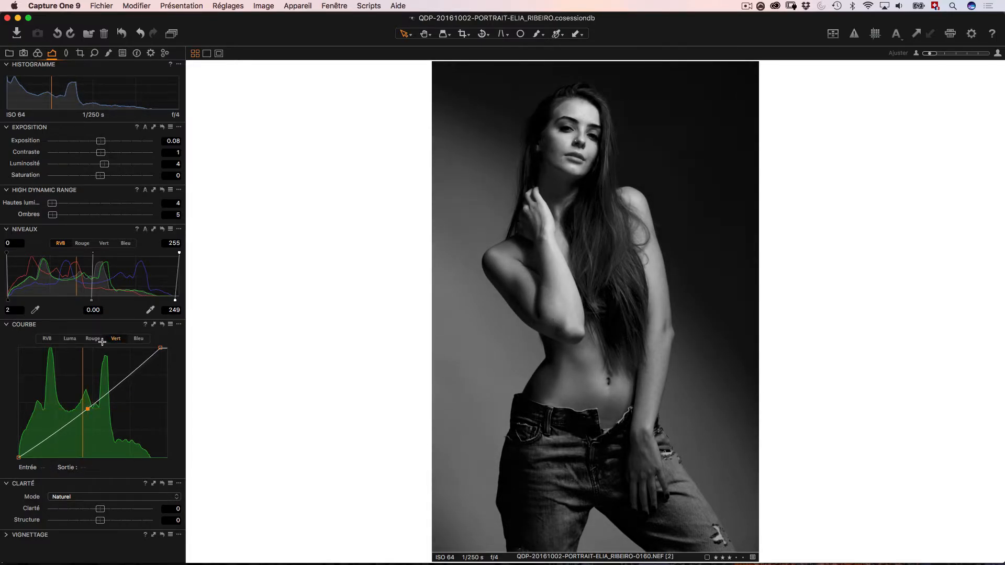
click(54, 431)
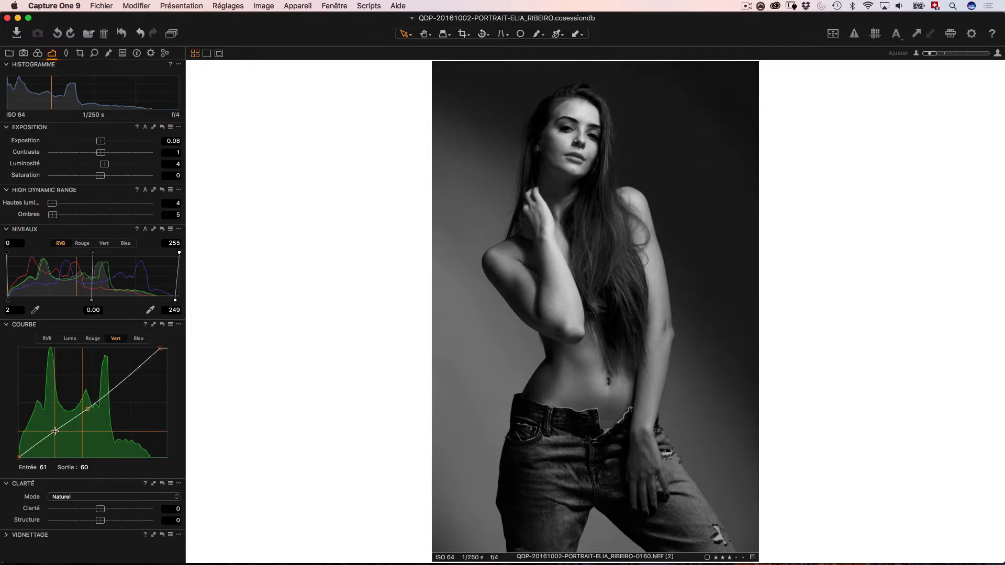
Step: Reshape the blue curve to a single midtone point at input 130, output 136, dropping the trial shadow point
click(138, 338)
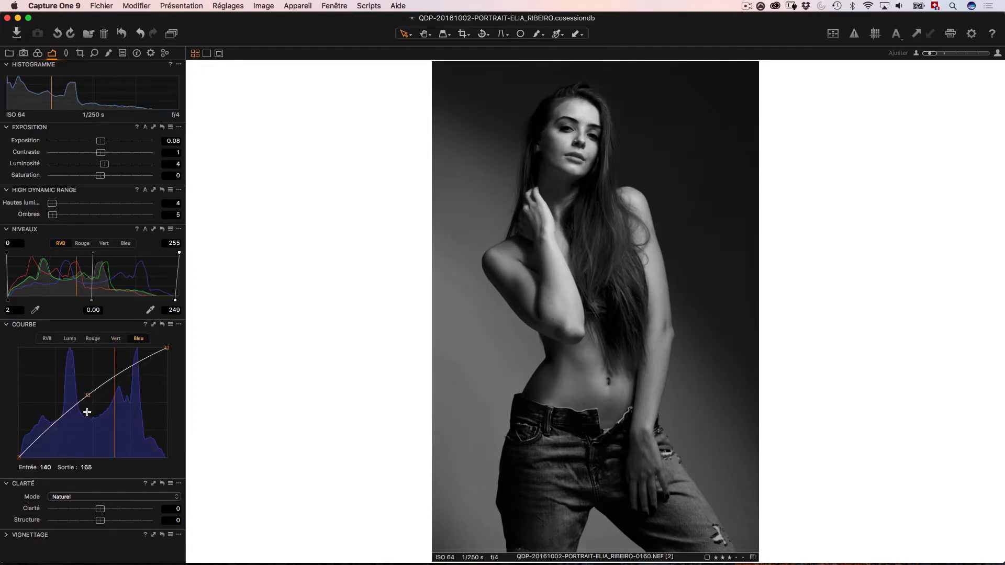
click(54, 429)
drag(55, 429, 48, 430)
drag(89, 396, 93, 401)
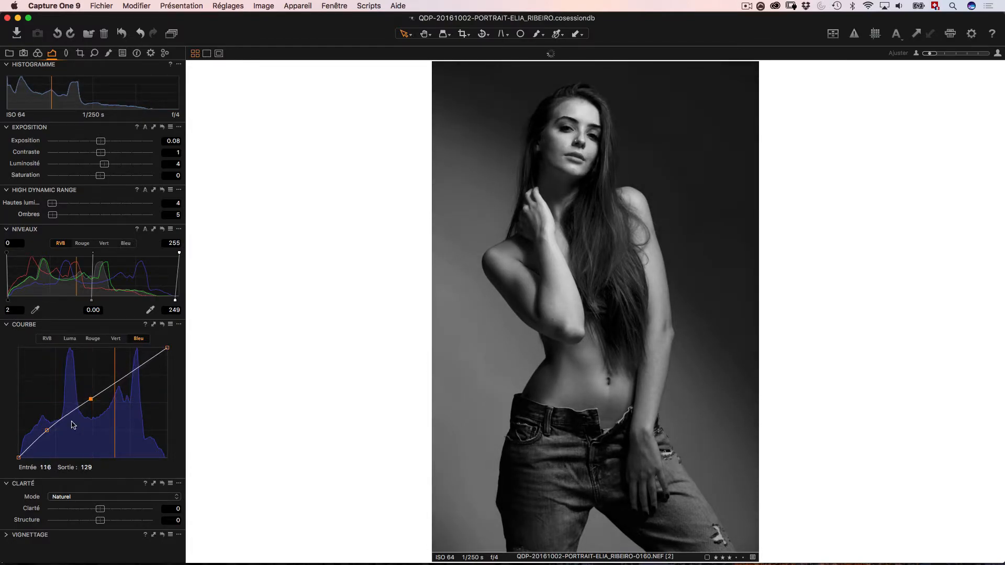
drag(47, 430, 46, 436)
drag(91, 399, 97, 400)
drag(48, 433, 51, 443)
click(96, 399)
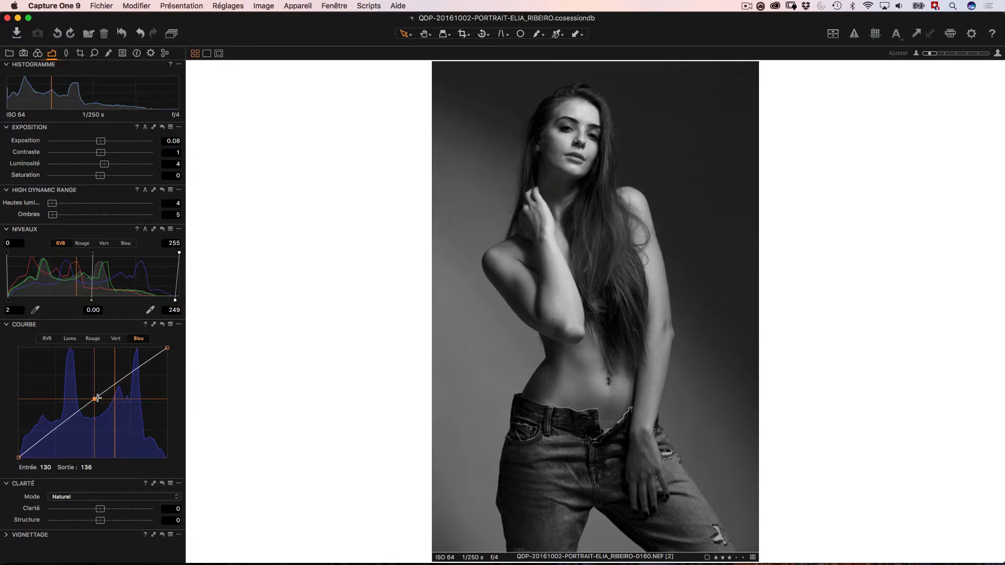
Step: Lower the red curve's midtones and pull the white points of the red and green curves inward
click(93, 338)
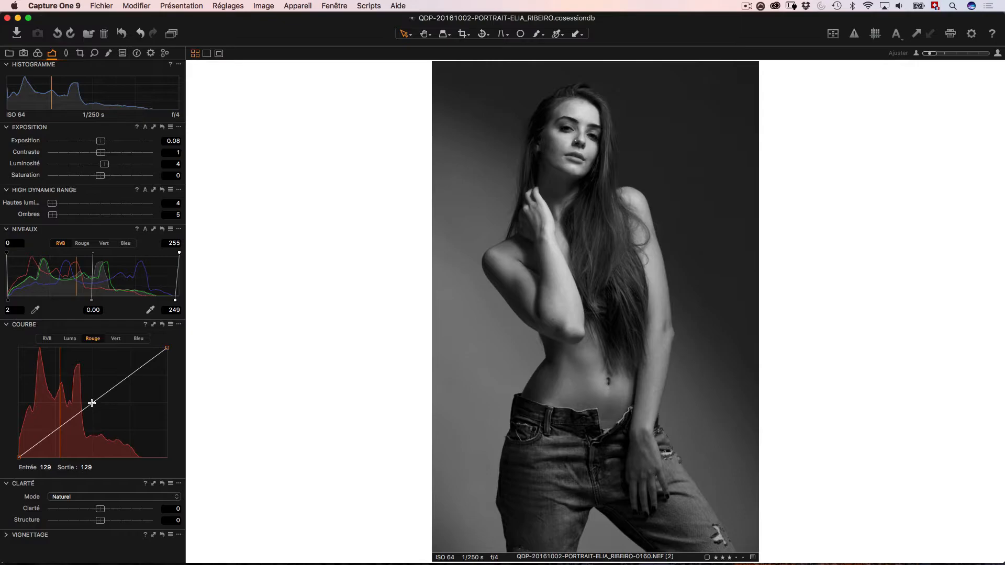
mouse_move(91, 409)
mouse_down()
mouse_move(68, 391)
mouse_move(80, 386)
mouse_move(103, 427)
mouse_move(95, 413)
mouse_up()
mouse_move(167, 347)
mouse_down()
mouse_move(149, 339)
mouse_move(155, 346)
mouse_up()
click(138, 338)
click(125, 340)
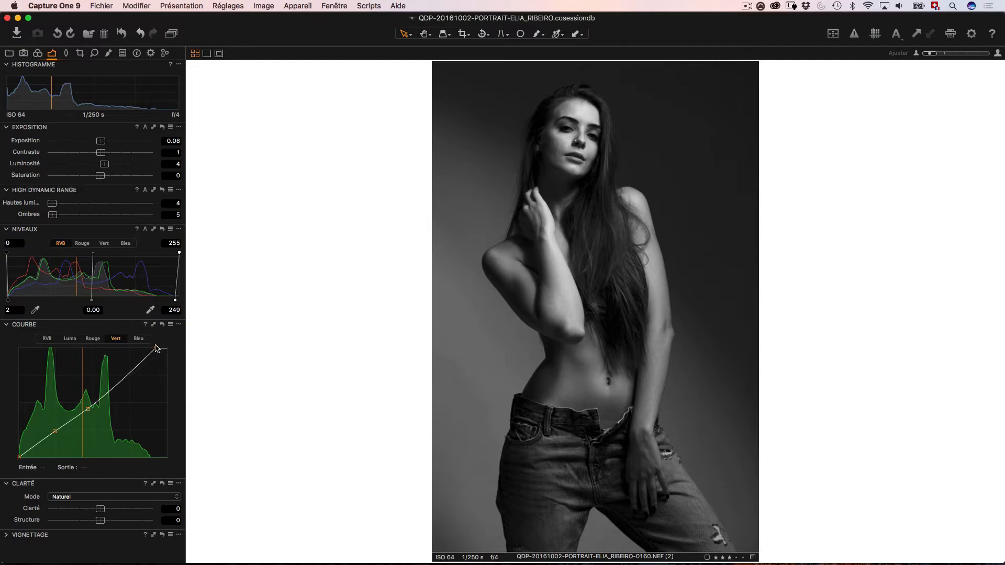
Step: Set the RVB curve's white point to input 244, output 255, with anchor points in the midtones and shadows
click(48, 339)
drag(167, 348, 164, 349)
click(92, 401)
click(53, 431)
drag(163, 347, 161, 348)
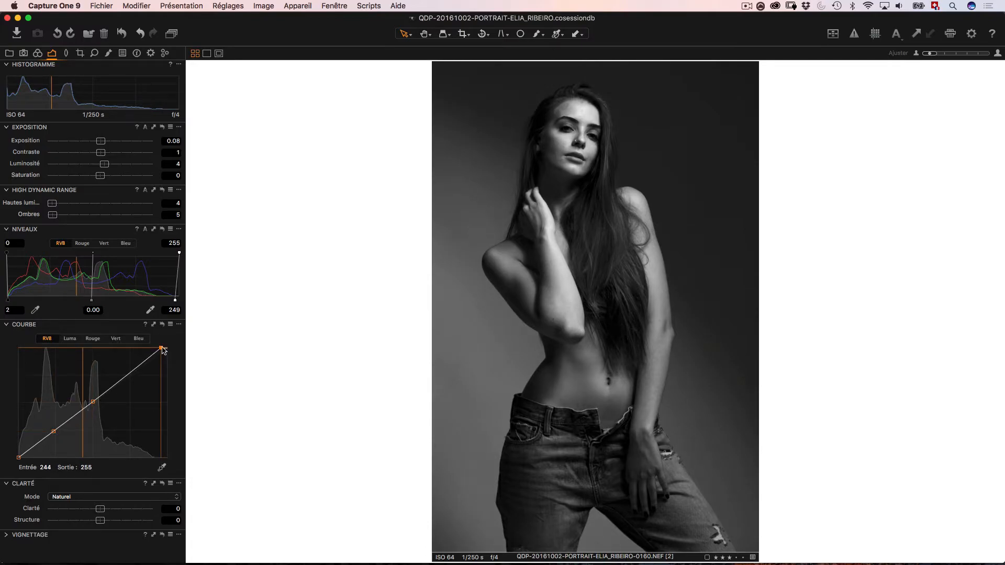
Step: Review the red, green, blue, luma and RVB curves one after another
click(93, 338)
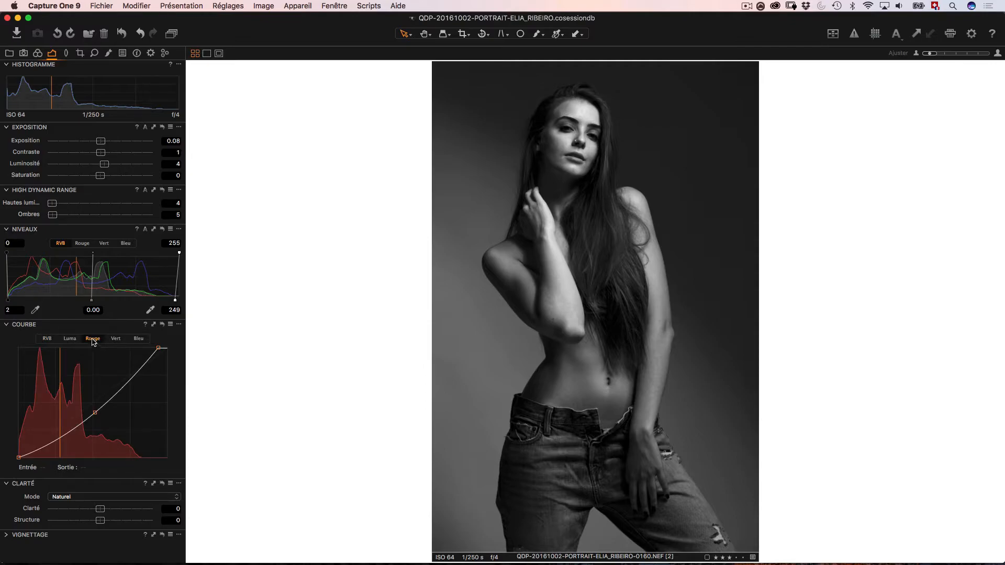
click(89, 419)
click(116, 339)
click(157, 348)
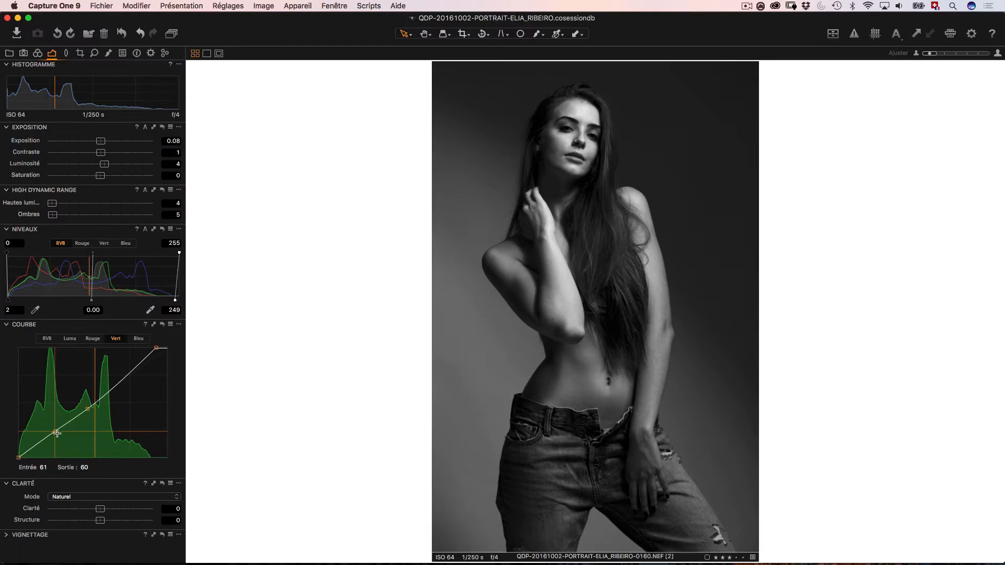
click(139, 338)
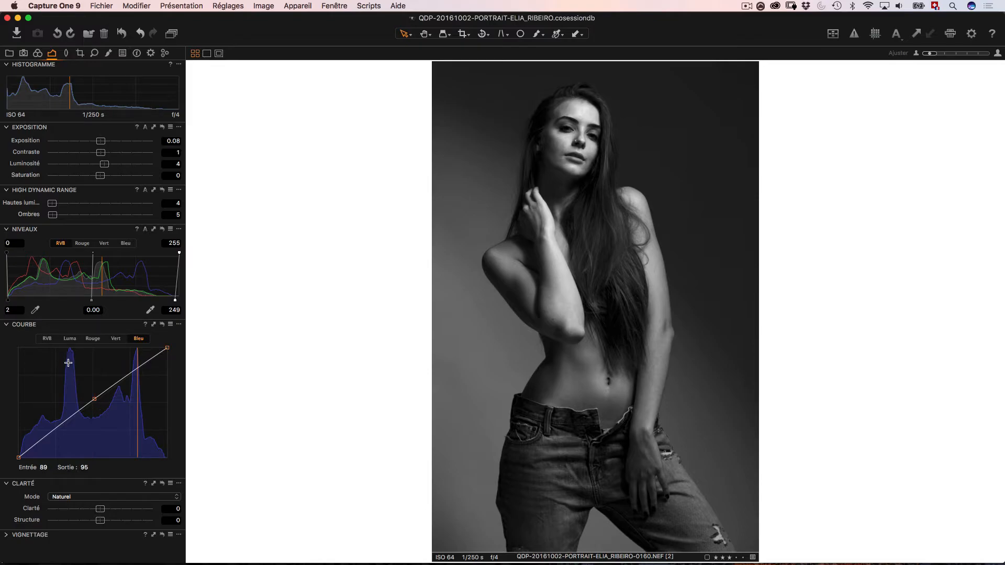
click(48, 338)
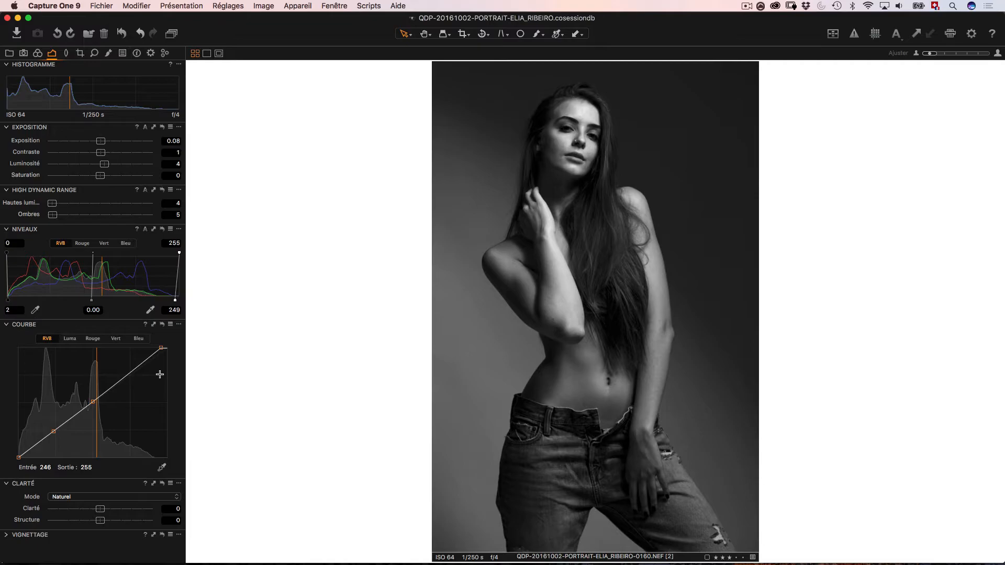
click(63, 339)
click(52, 339)
Step: Set Clarté to 6 after trying it at 100, and raise Structure slightly
drag(100, 508, 102, 507)
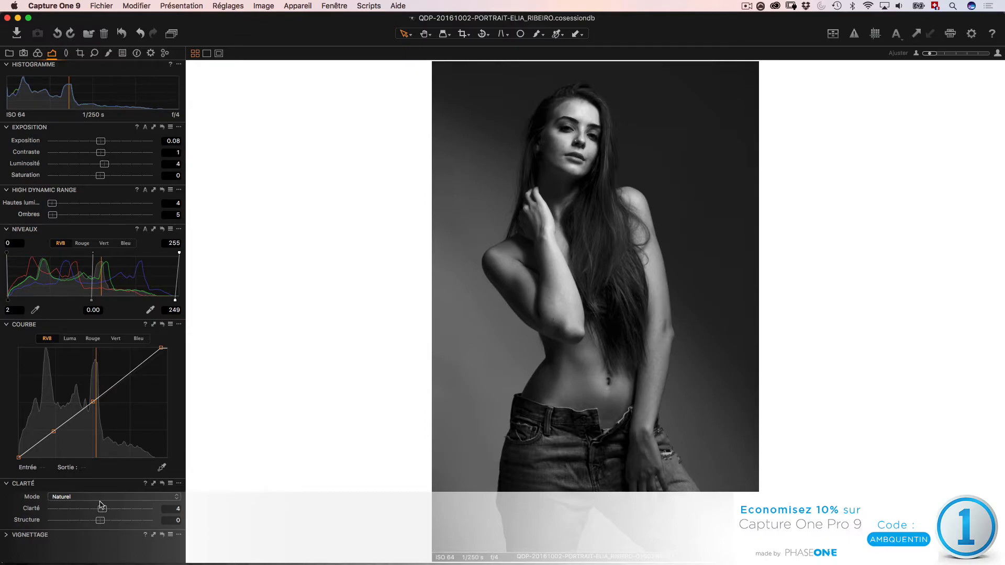
drag(103, 510, 199, 512)
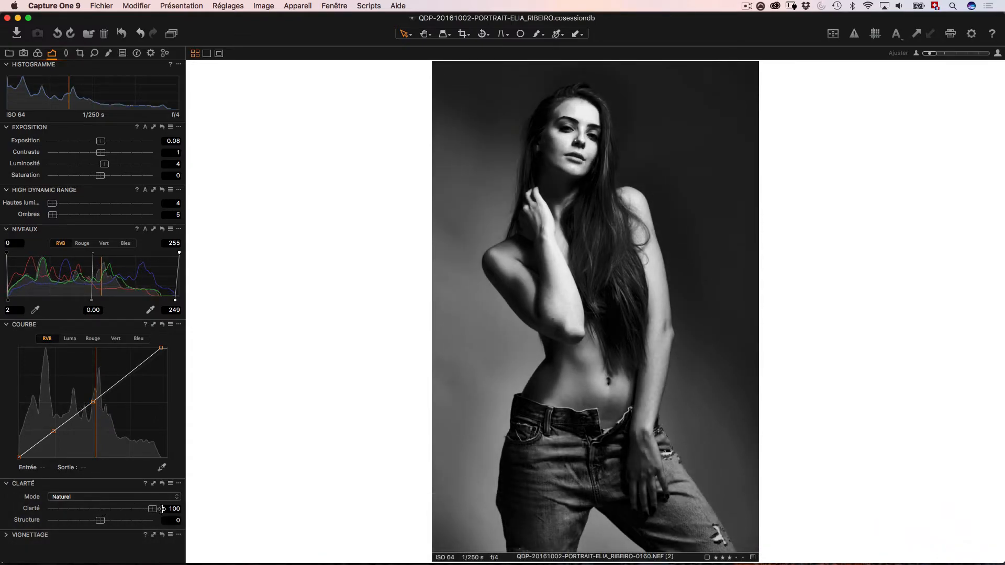
click(120, 512)
drag(120, 511, 104, 511)
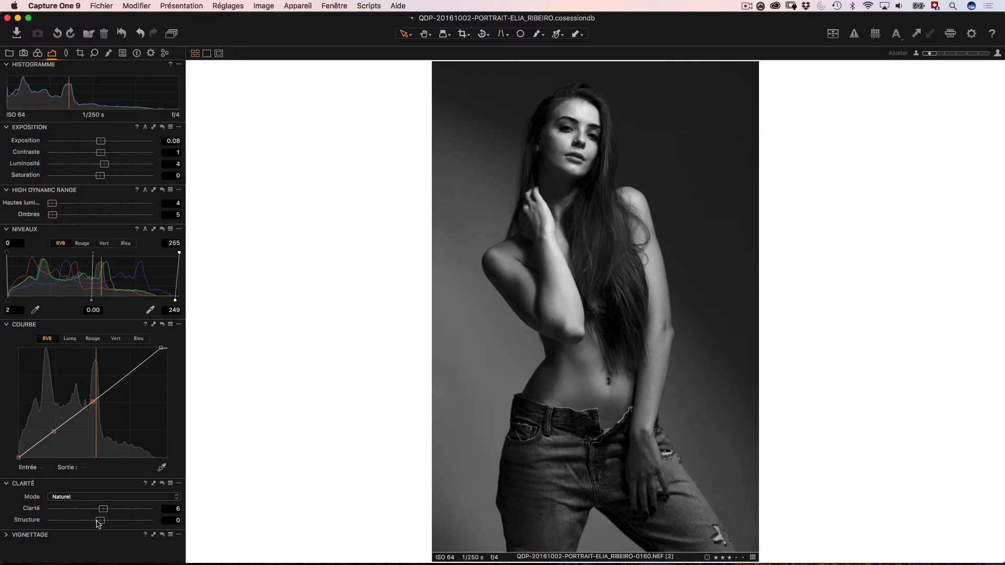
drag(101, 523, 106, 523)
Step: Set the vignetting value to -0.05 and open the lens correction tools
click(6, 535)
drag(101, 508, 100, 508)
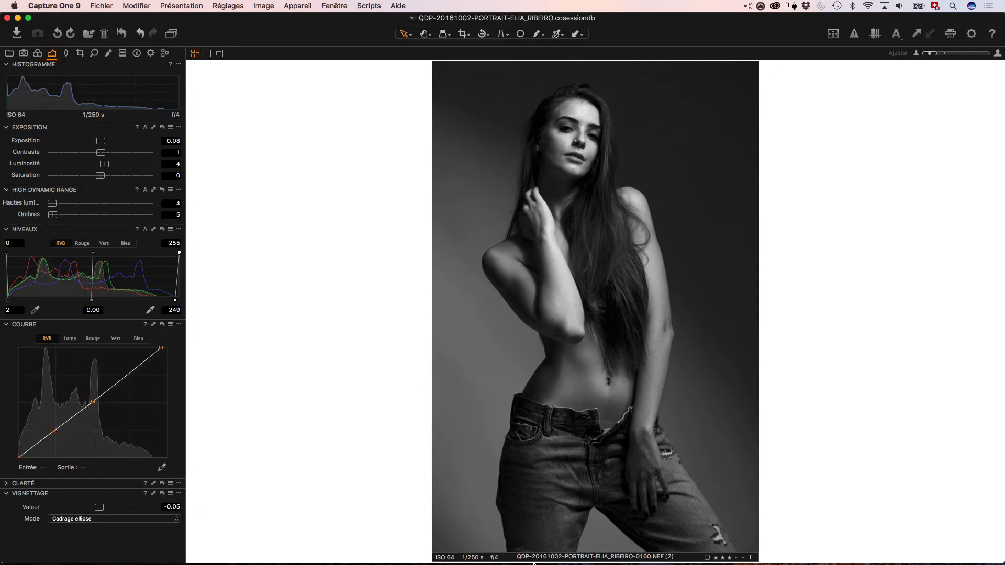
click(66, 55)
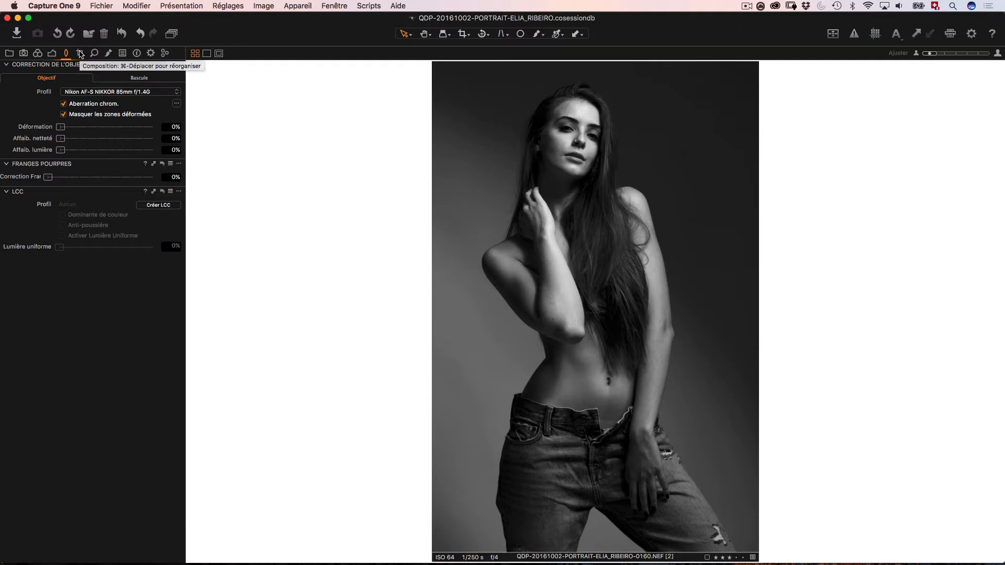
Step: Open the details tools and centre the focus preview on the model's eye
click(81, 54)
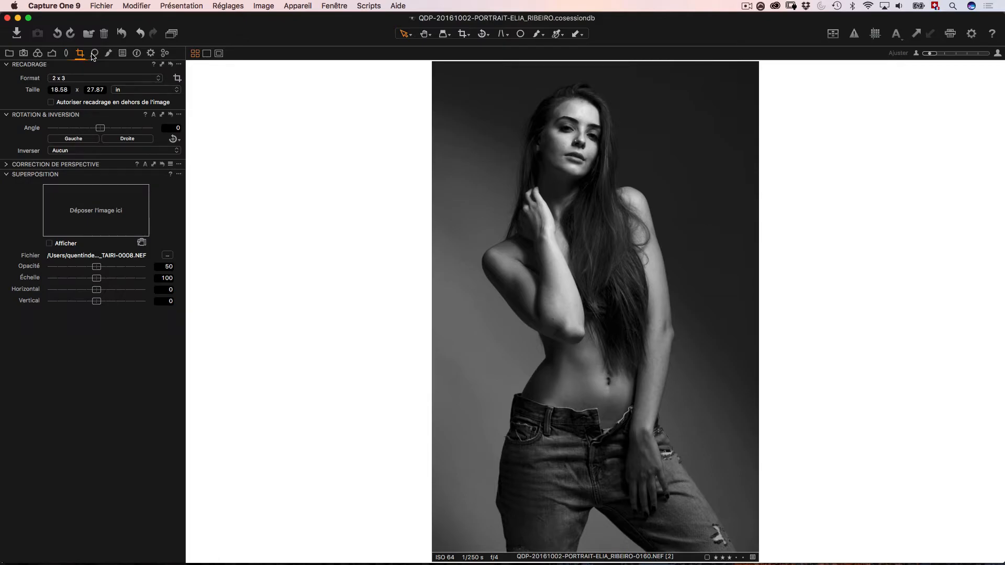
click(94, 54)
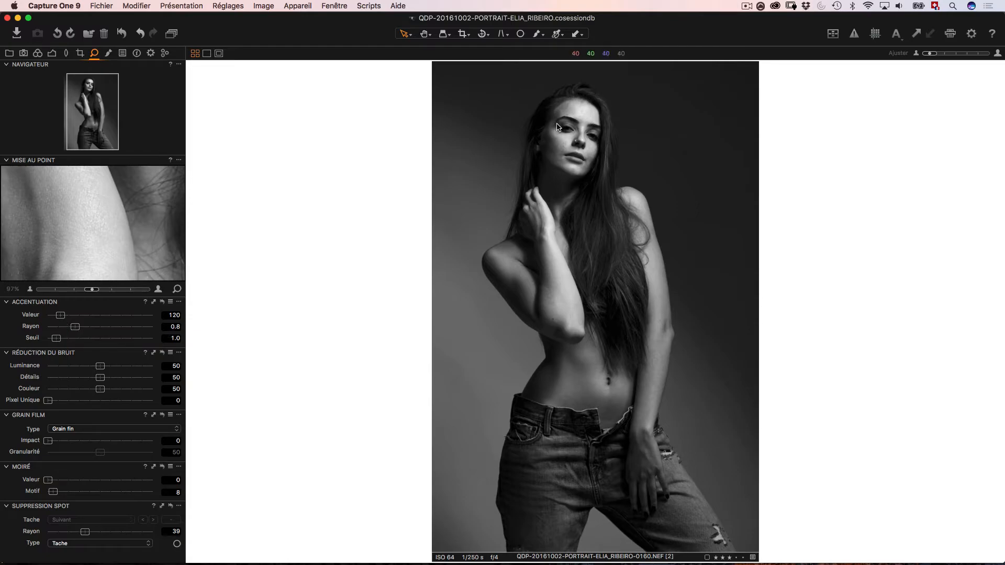
key(f)
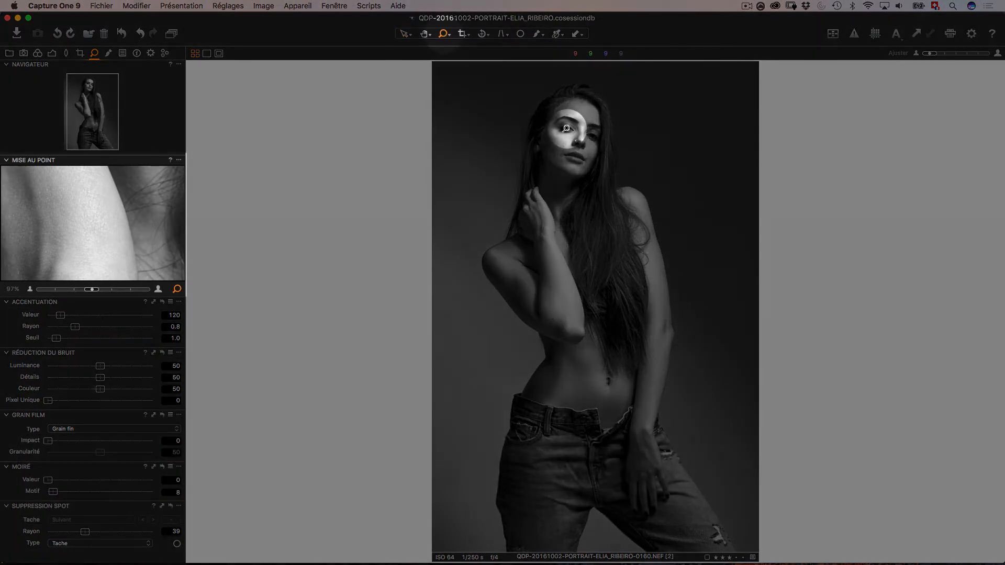
click(566, 128)
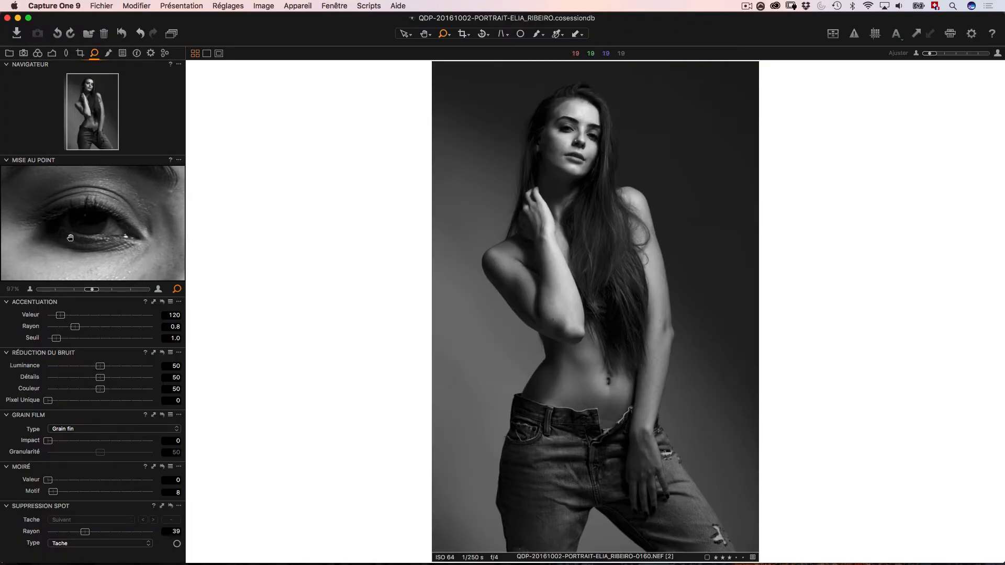
Step: Set the Accentuation Valeur to 305, then collapse the sharpening and noise reduction settings
key(v)
drag(62, 316, 92, 319)
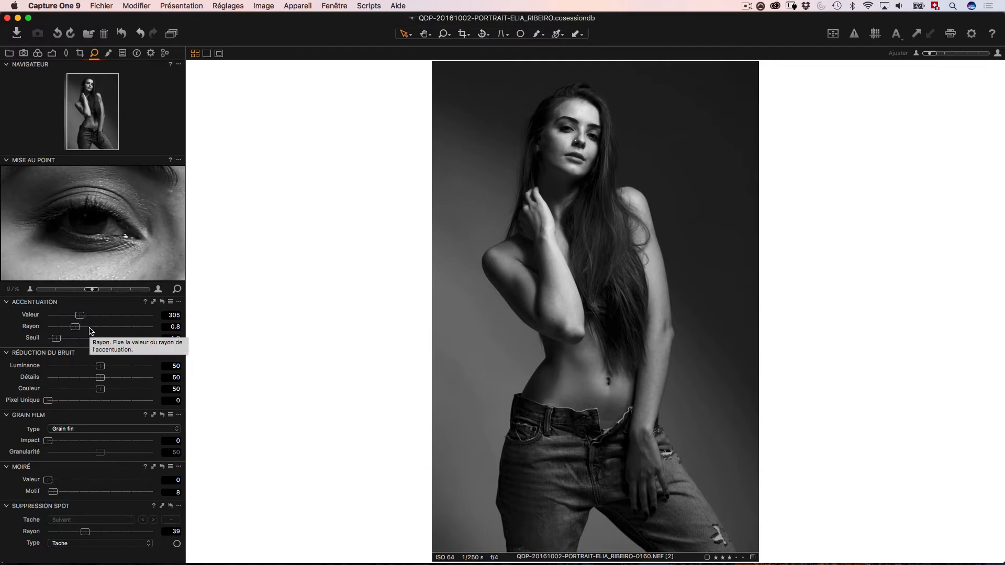
click(7, 354)
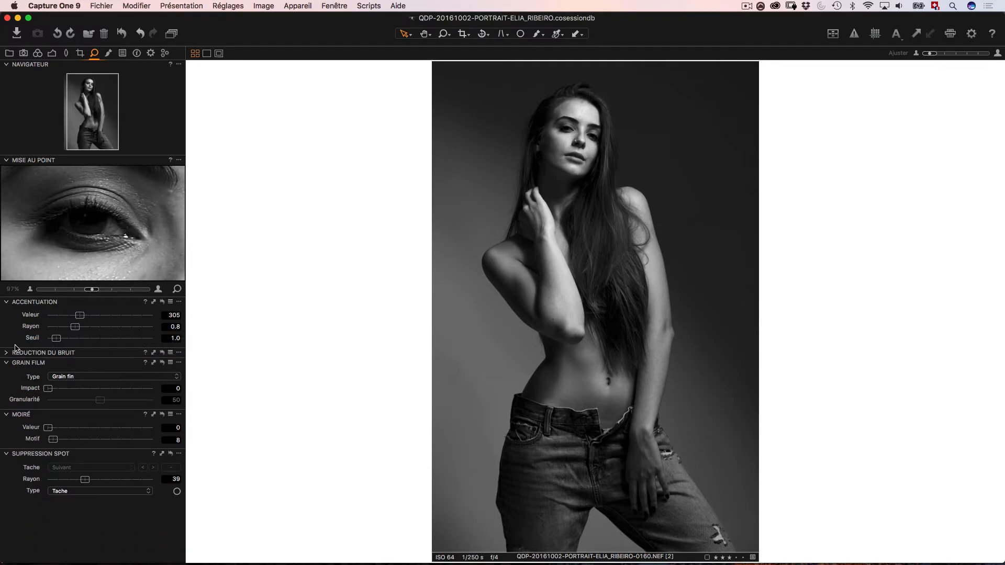
click(7, 302)
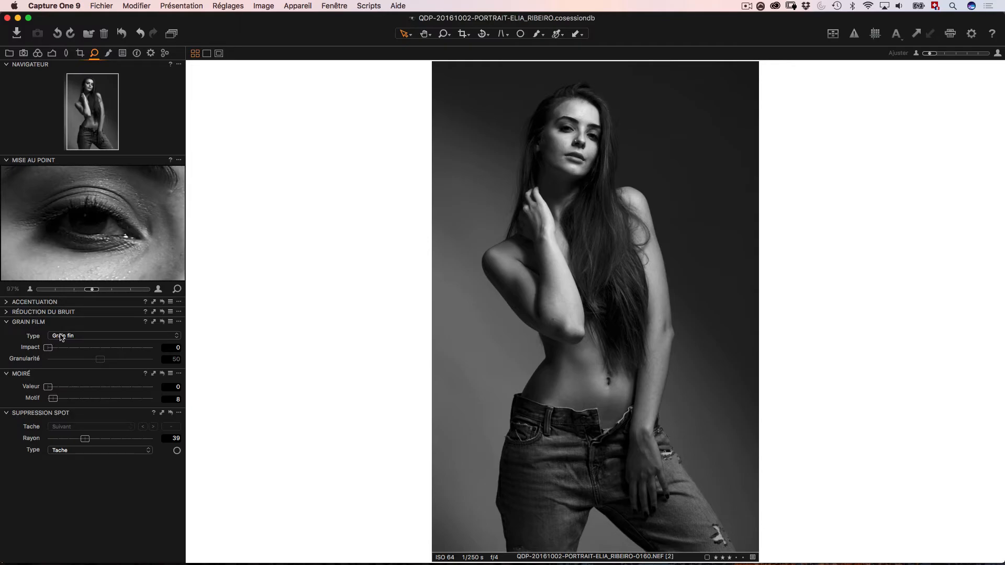
Step: Set the film grain type to Grain Tabulaire, try a strong Impact, and reset Impact to 0
click(62, 337)
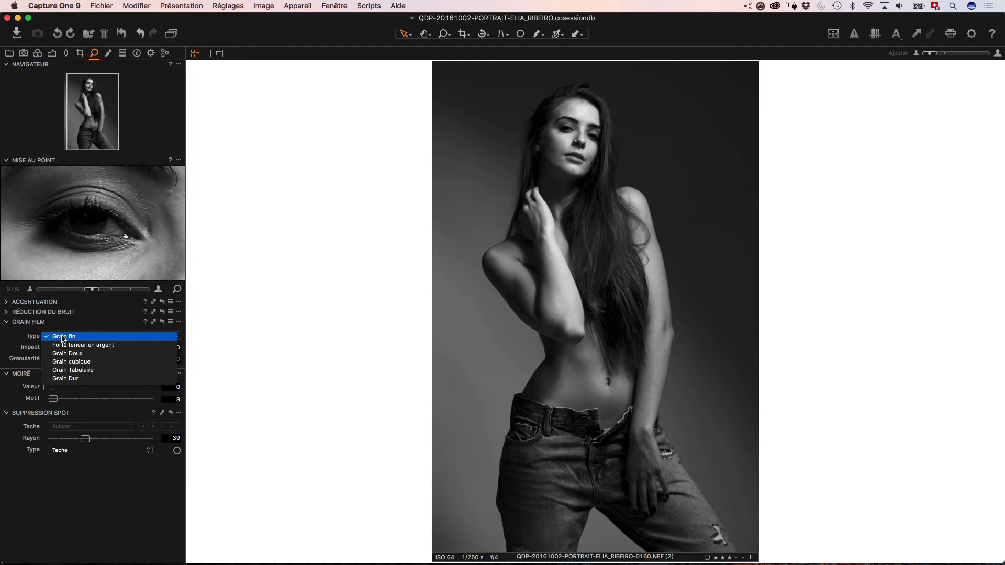
click(90, 370)
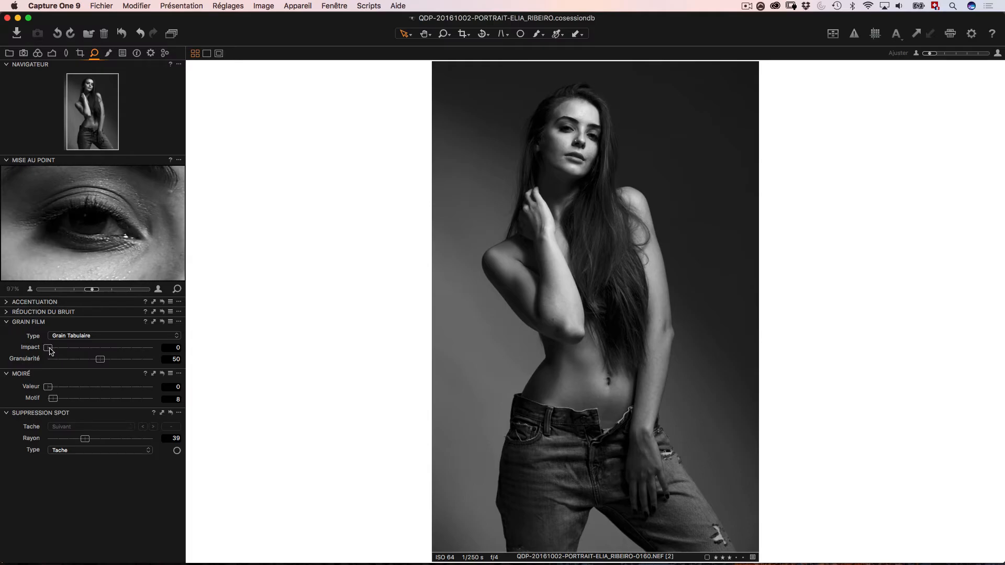
drag(160, 342, 177, 342)
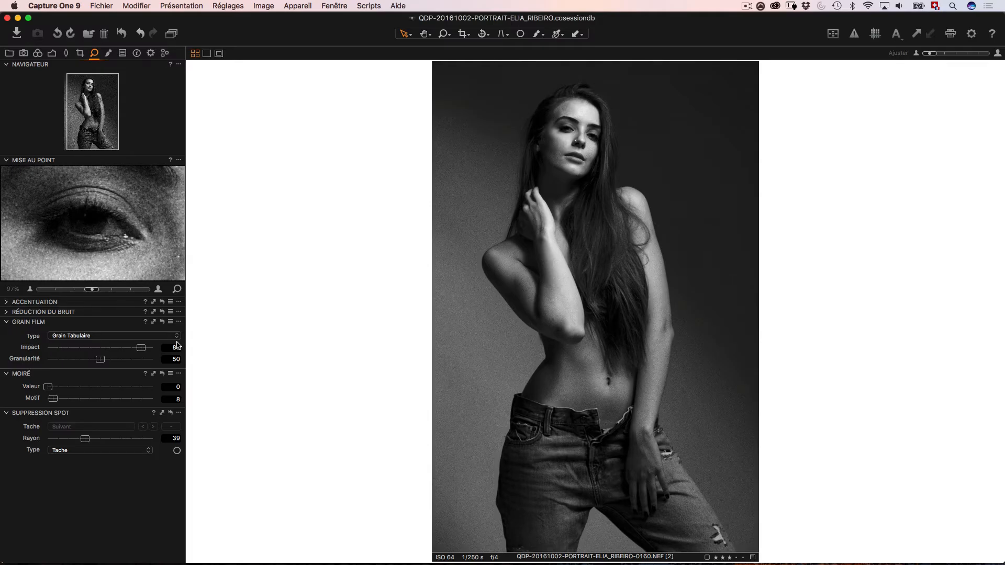
double_click(19, 346)
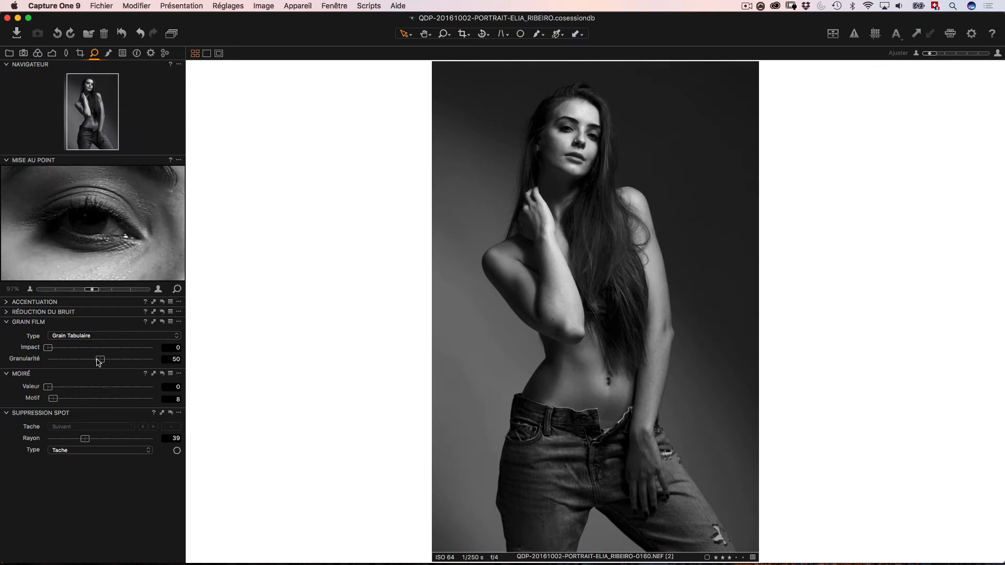
Step: Set the film grain to Impact 30 and Granularité 28 after trying stronger values
drag(98, 363, 167, 358)
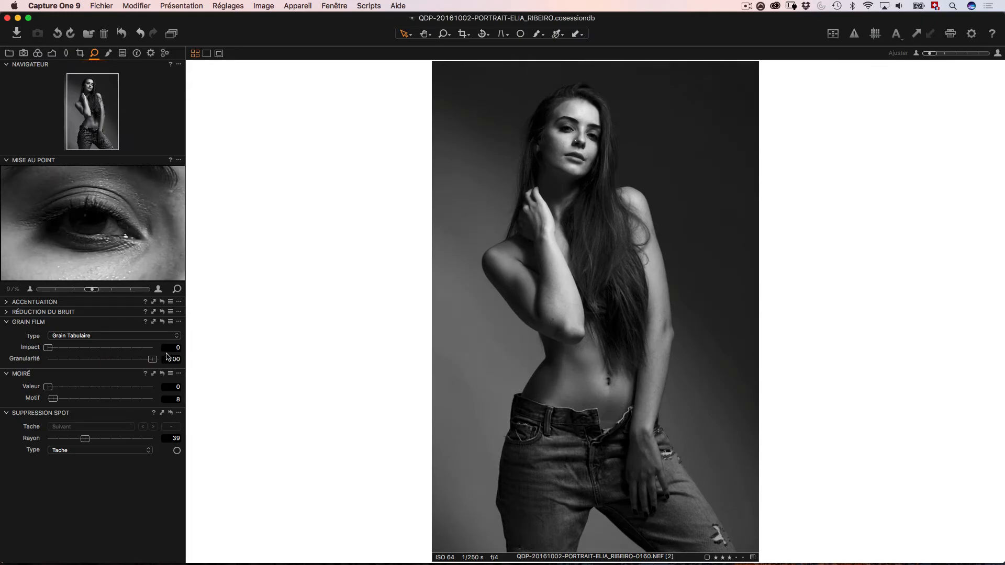
click(96, 347)
click(106, 348)
drag(60, 358, 84, 360)
drag(107, 349, 82, 347)
drag(84, 350, 78, 364)
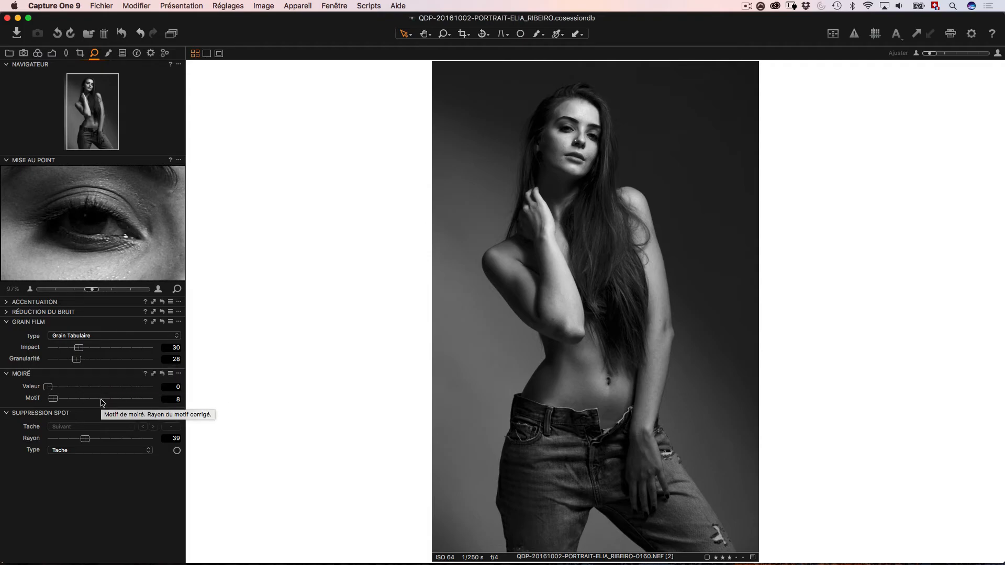
Step: Add a local adjustment layer named IRIS
click(108, 54)
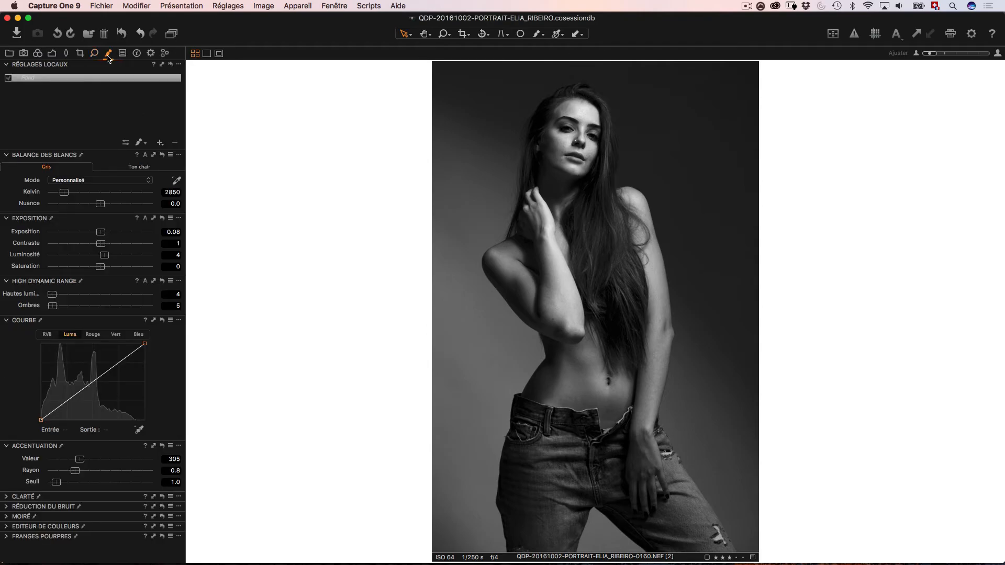
click(142, 142)
click(163, 148)
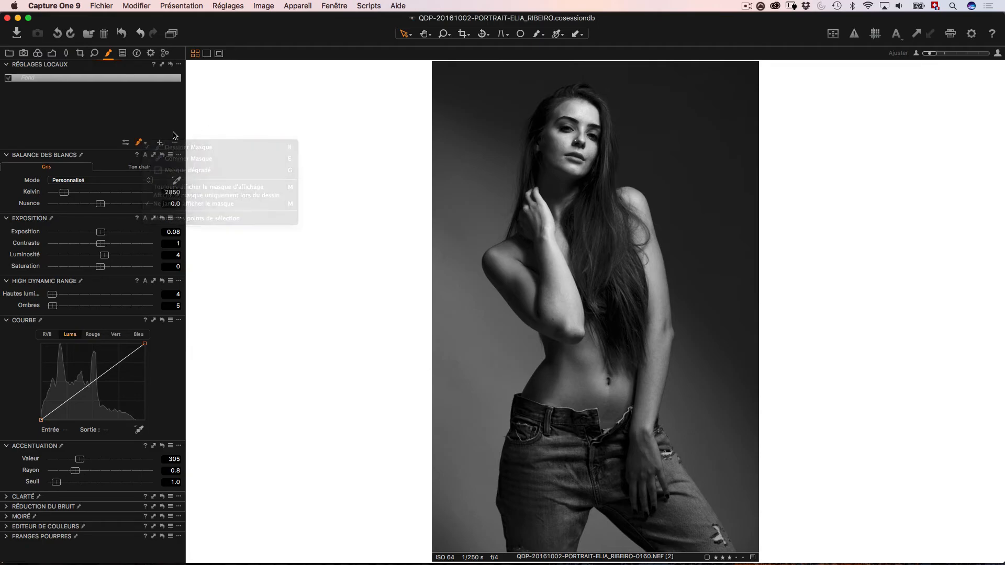
click(161, 142)
text(IRIS)
key(Return)
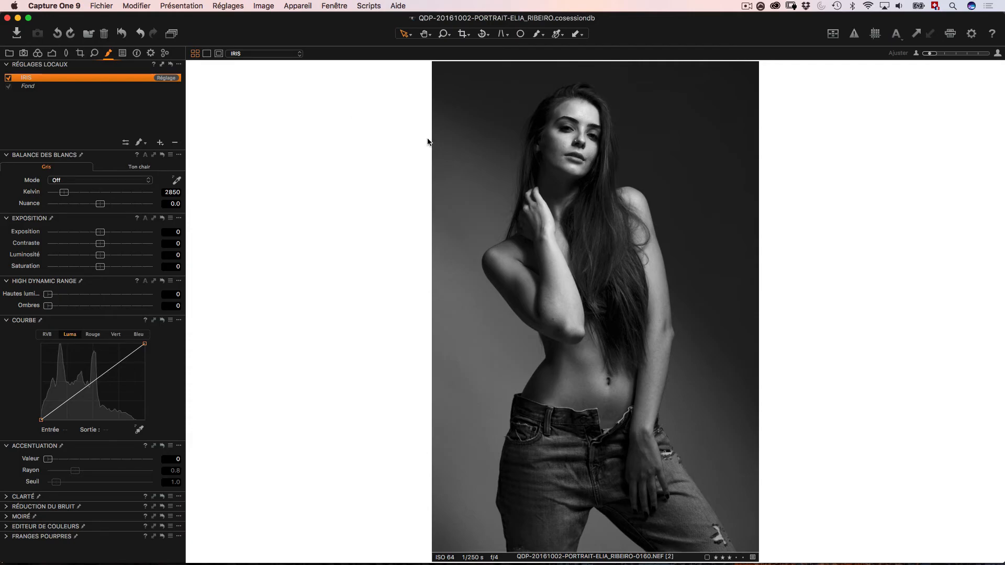
Step: Set the IRIS layer's Exposition to 1 and Contraste to 15
click(171, 231)
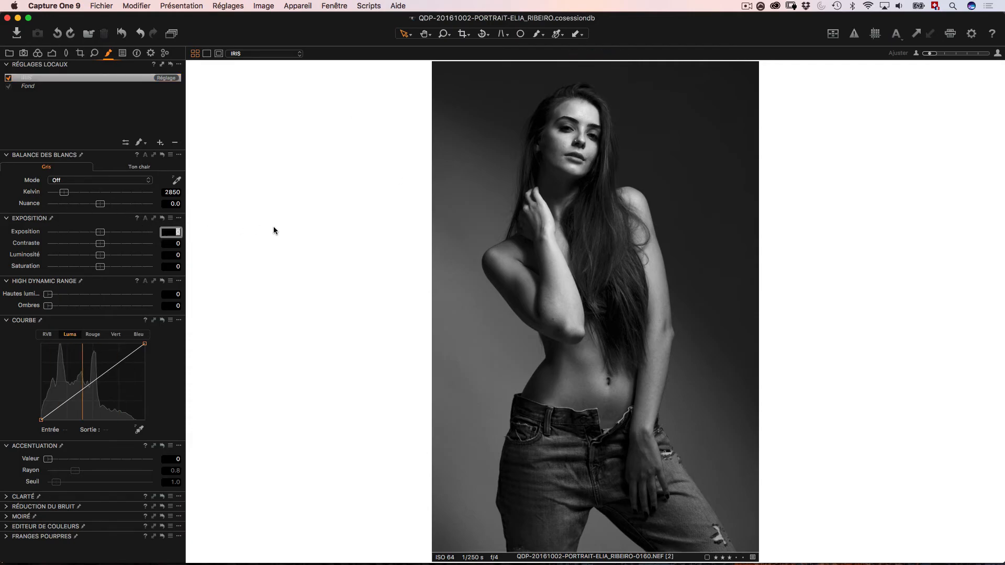
text(1)
key(Return)
click(177, 243)
text(15)
key(Return)
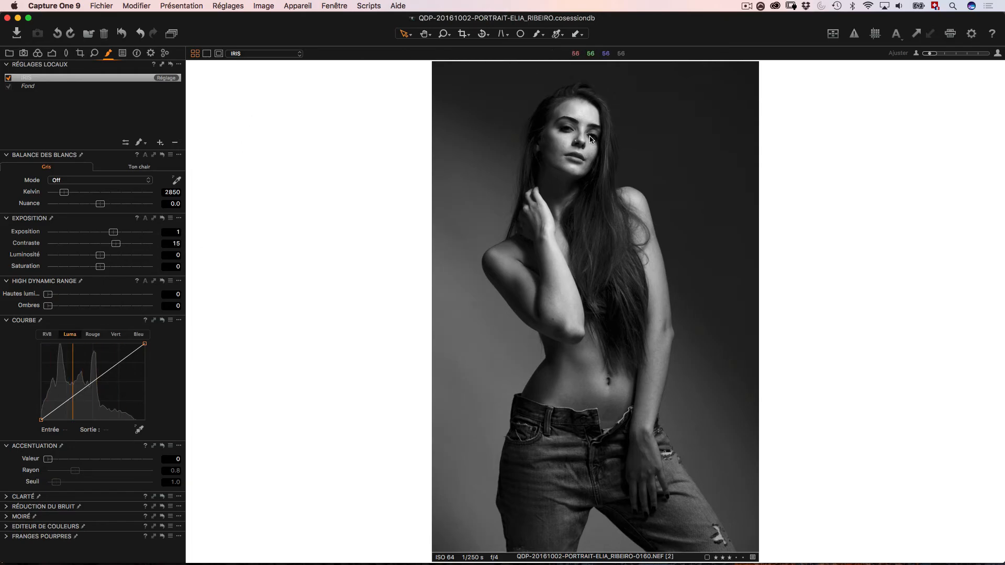
Step: Prepare the mask brush over the model's eyes with Taille 19 and enable Aérographe
scroll(569, 130, up, 5)
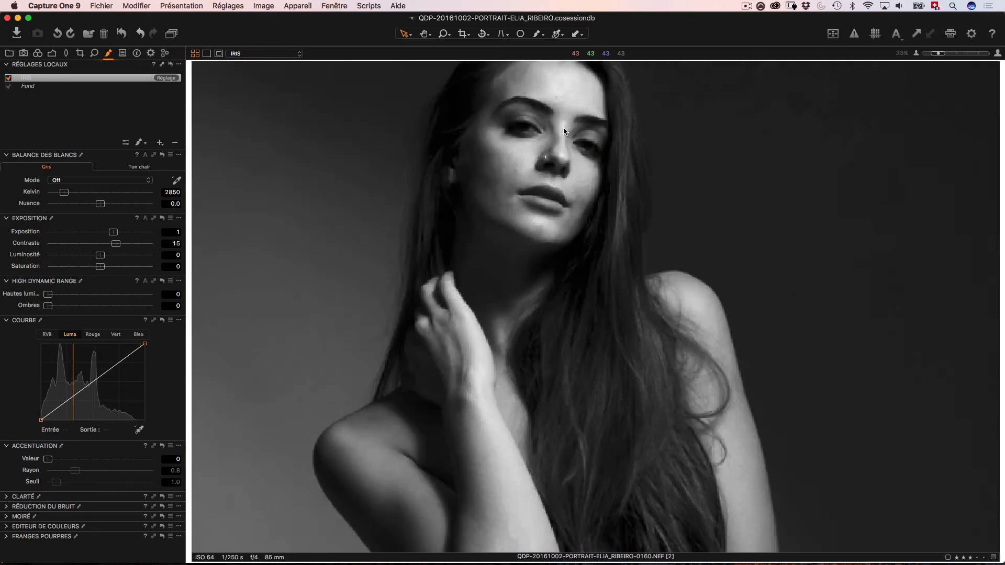
drag(355, 132, 376, 233)
key(b)
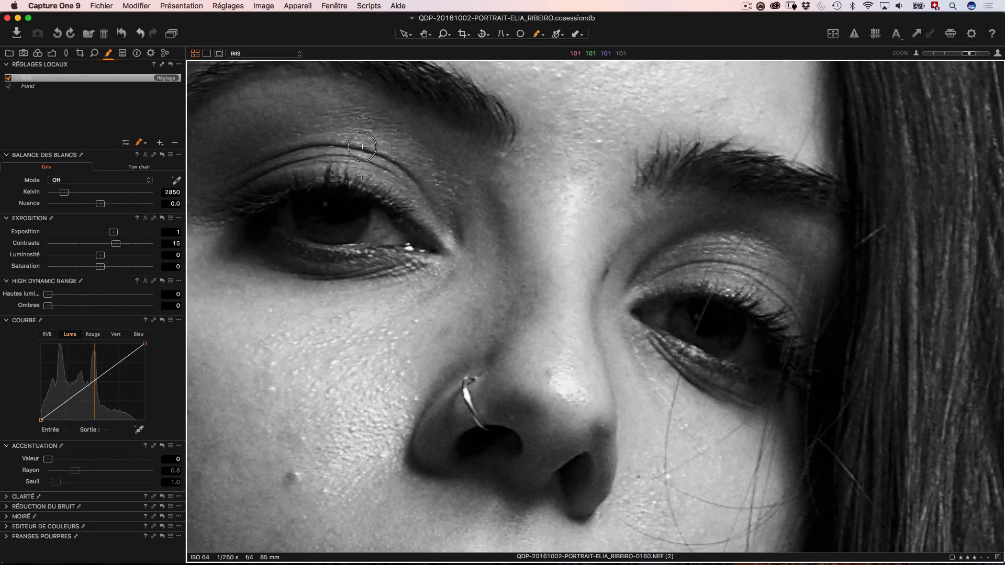
right_click(329, 139)
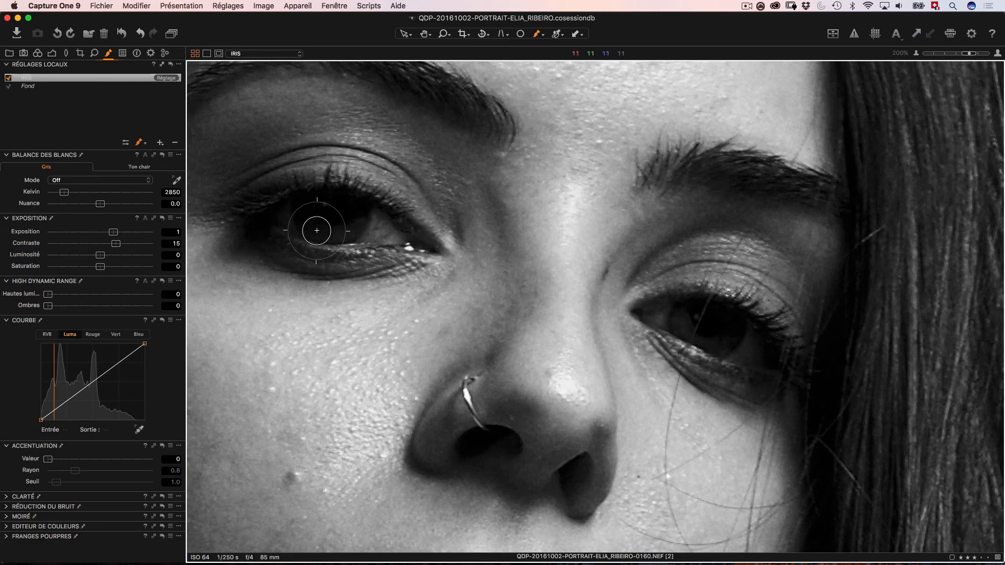
right_click(318, 227)
drag(320, 225, 319, 225)
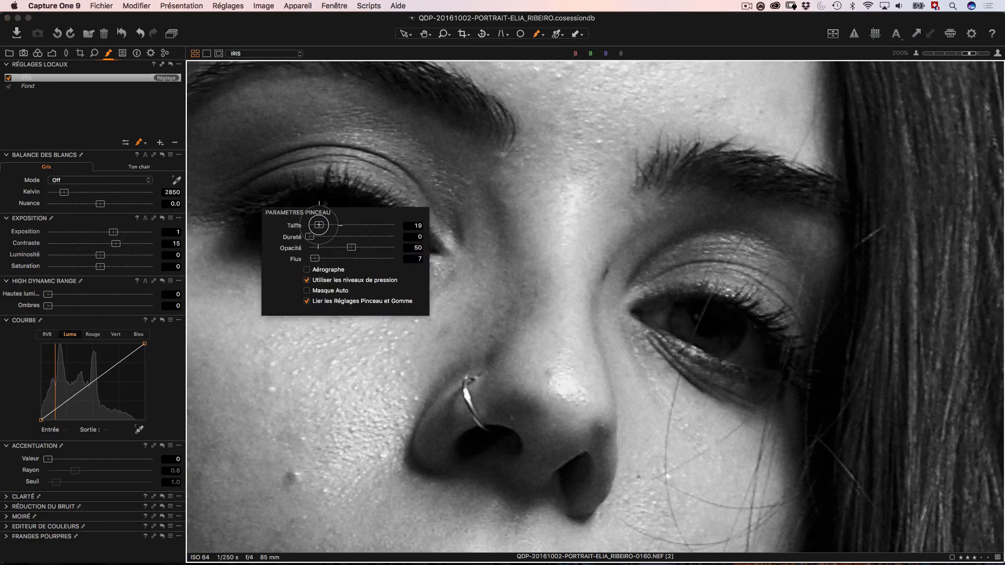
click(326, 270)
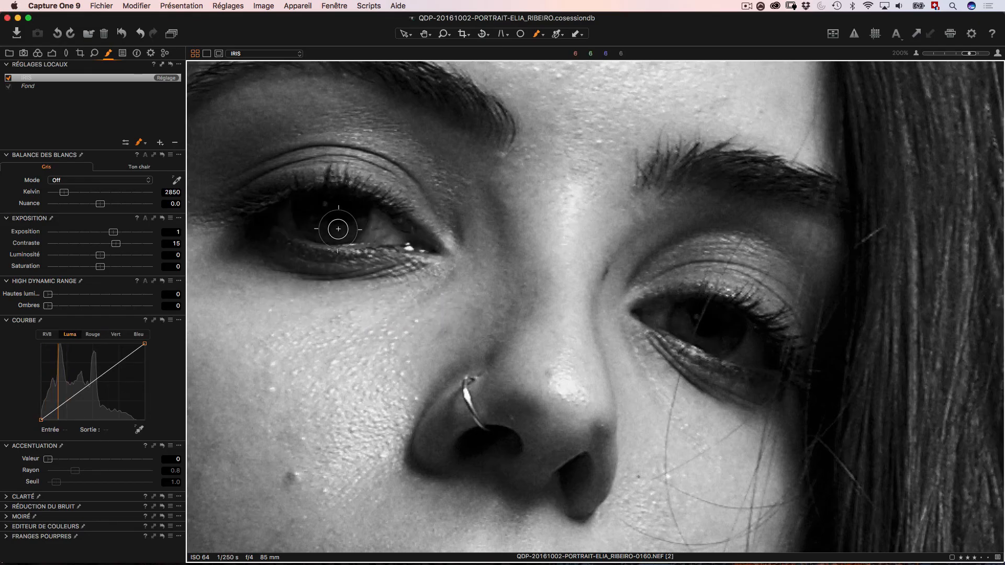
Step: Brush the IRIS layer's mask over the irises of both eyes, raising the brush's Flux
right_click(324, 225)
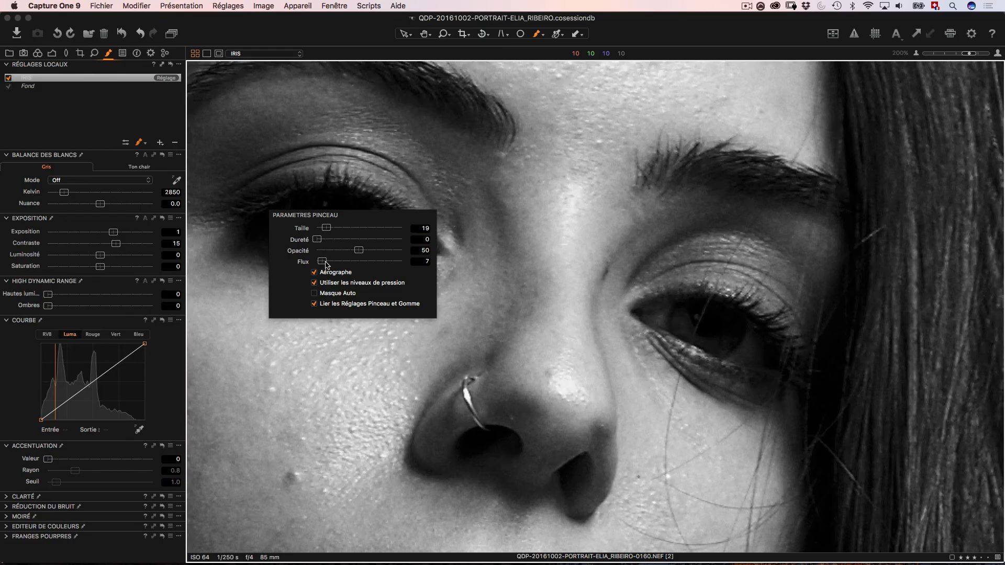
right_click(328, 205)
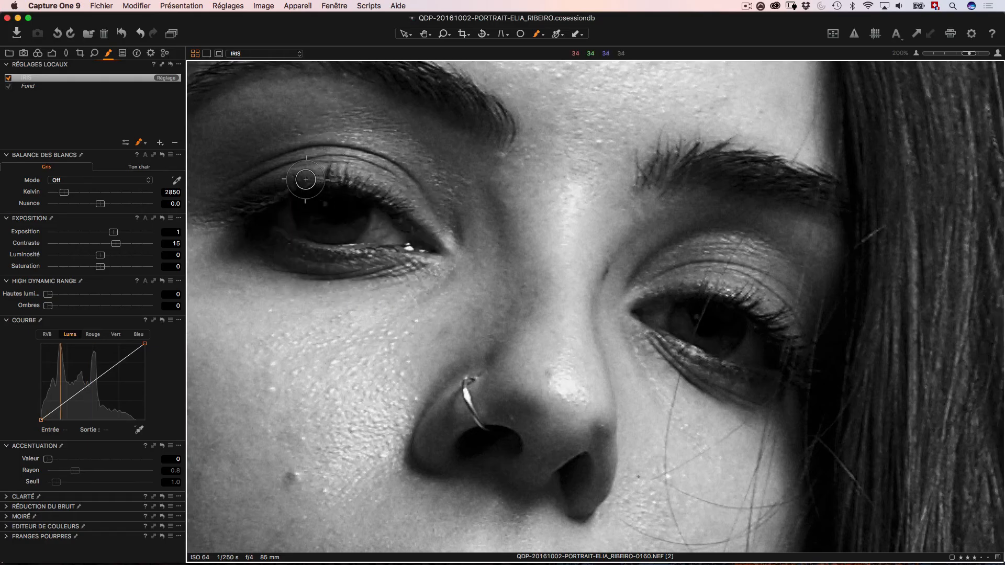
right_click(324, 226)
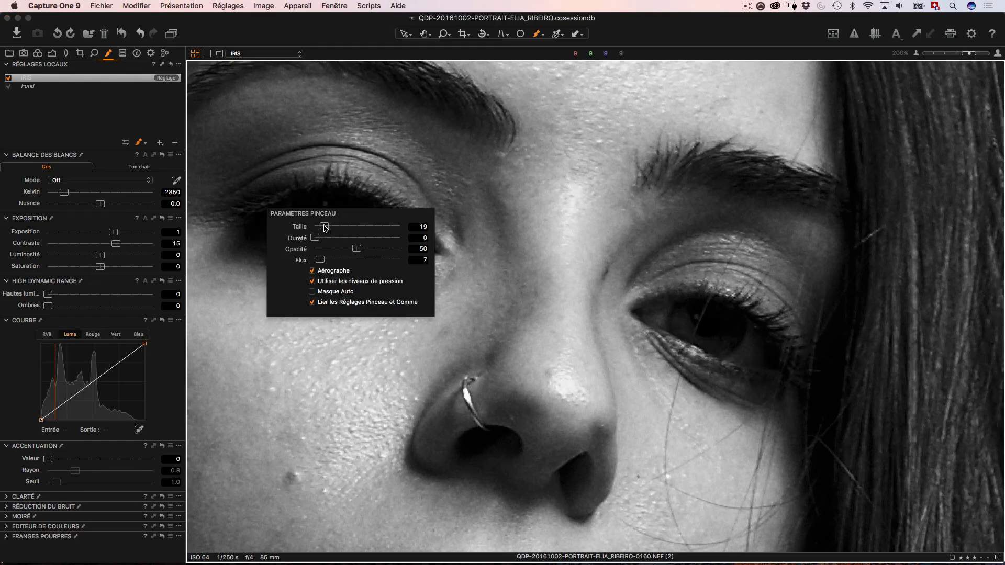
click(301, 195)
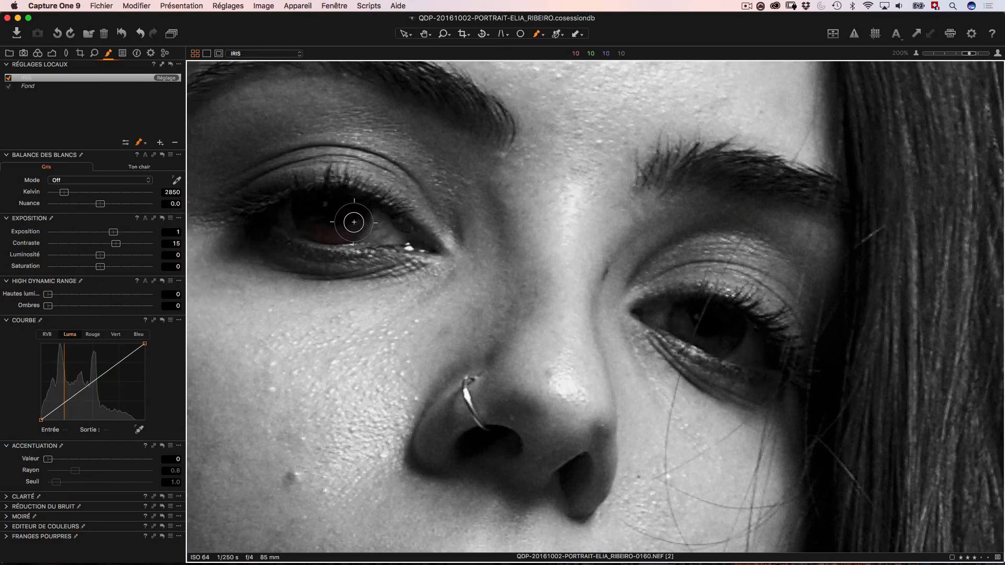
mouse_move(343, 226)
mouse_down()
mouse_move(352, 225)
mouse_move(319, 229)
mouse_up()
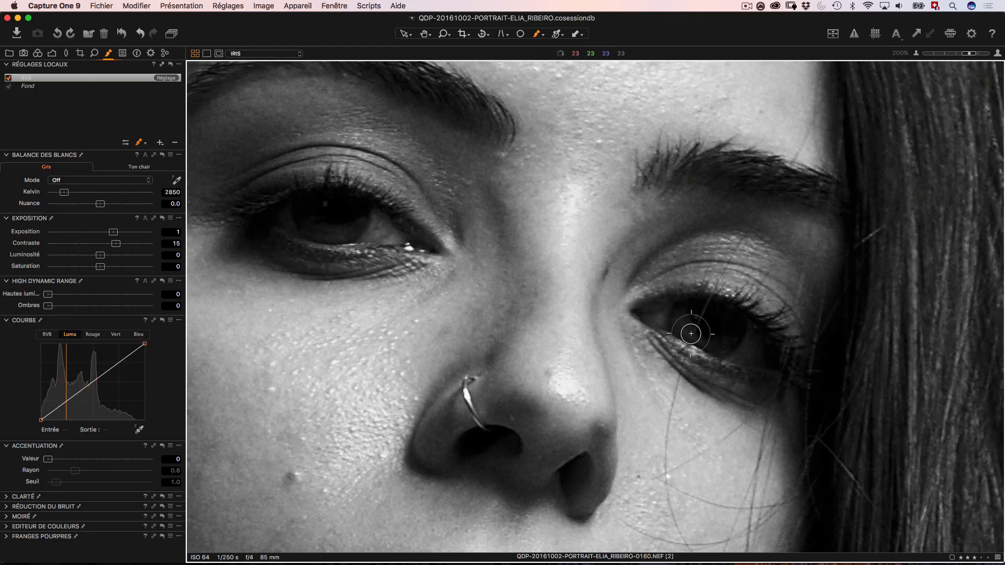
right_click(366, 179)
drag(368, 180, 442, 202)
drag(364, 215, 445, 215)
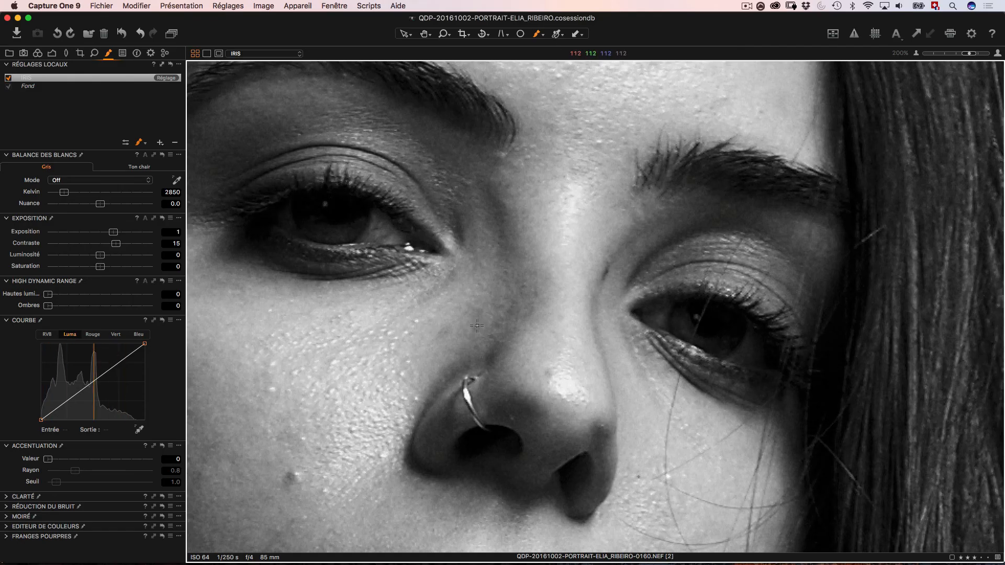
Step: Inspect the brightened eyes up close and toggle the IRIS layer on the full portrait to compare
scroll(500, 241, up, 1)
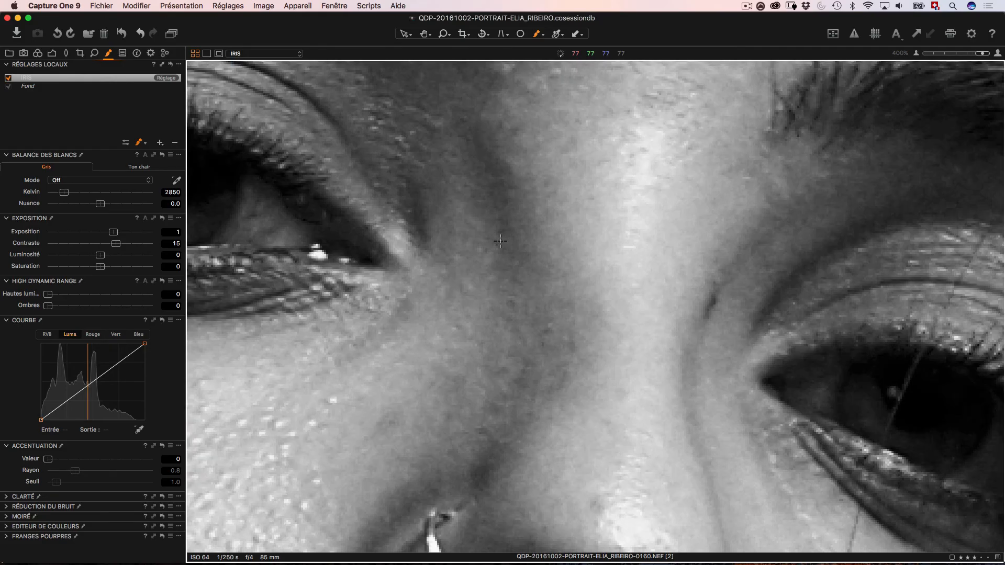
scroll(507, 236, down, 7)
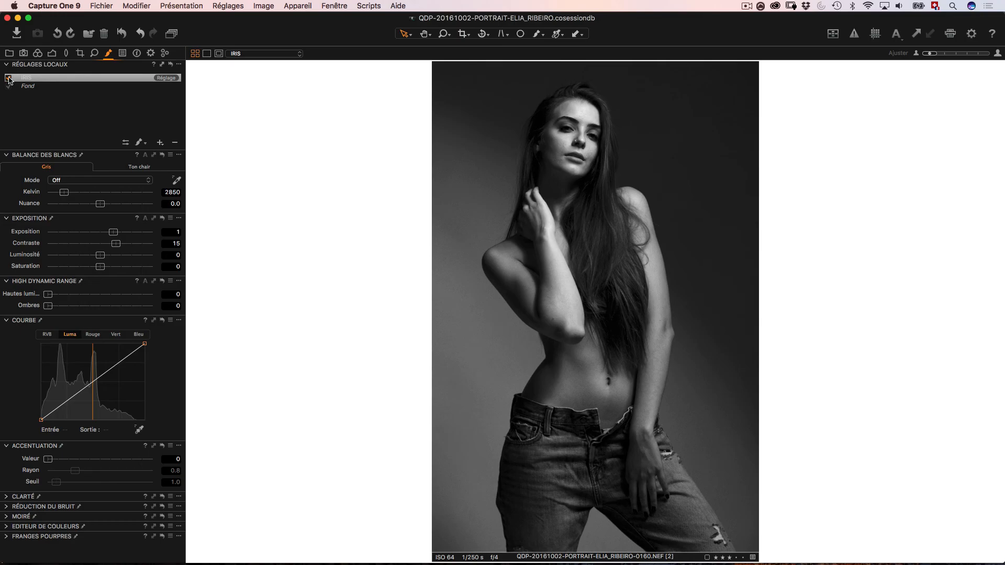
click(8, 79)
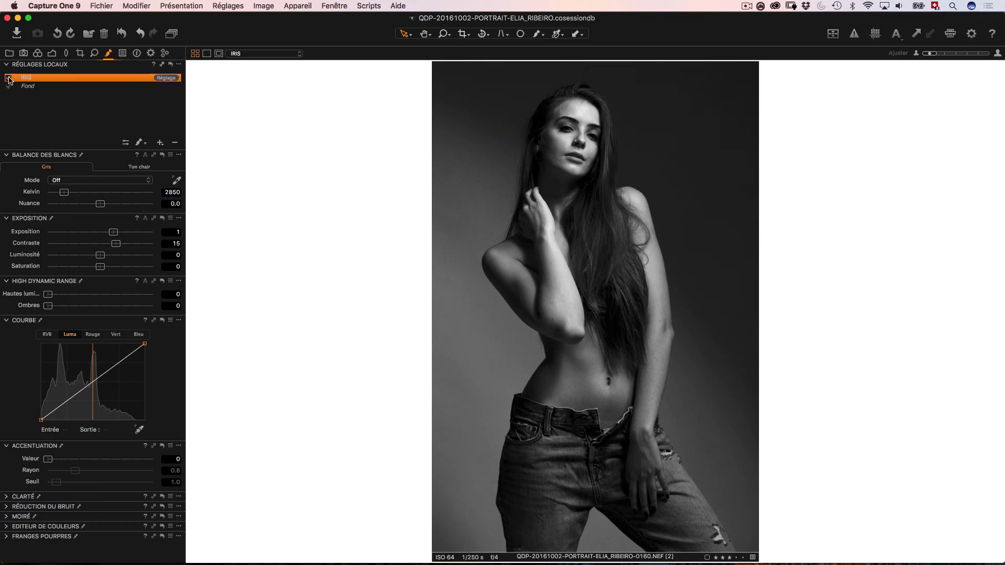